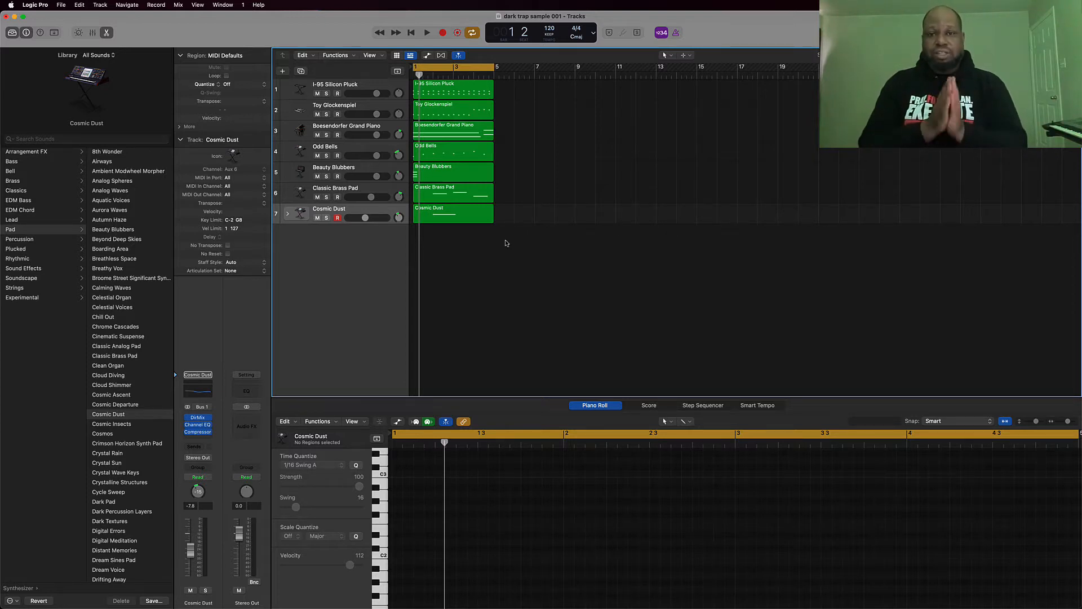
- Play the full seven-track loop, and mute every track except I-95 Silicon Pluck with its region selected
key(space)
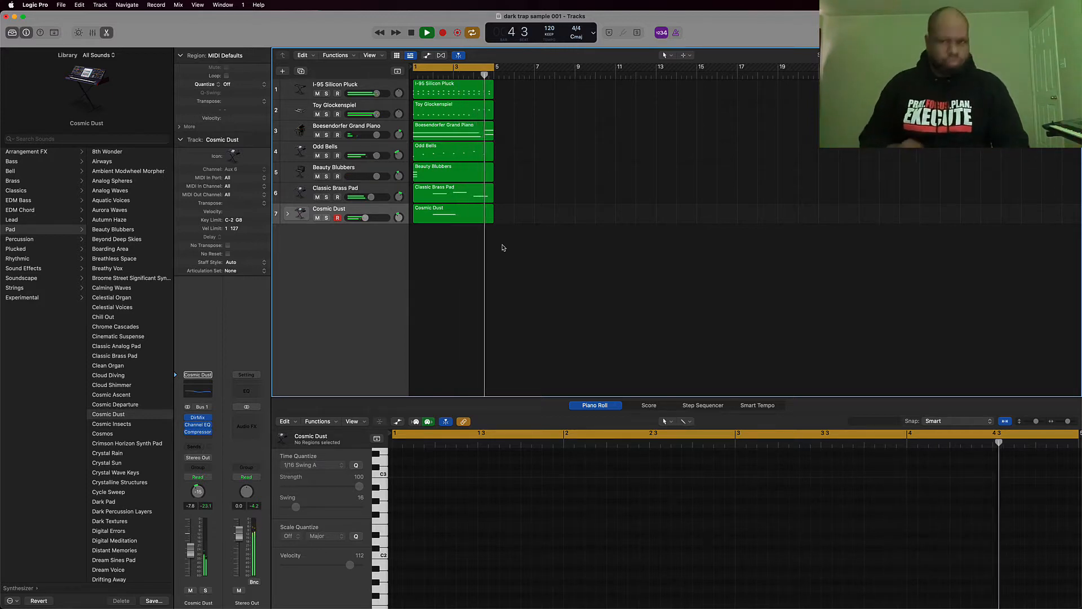
key(space)
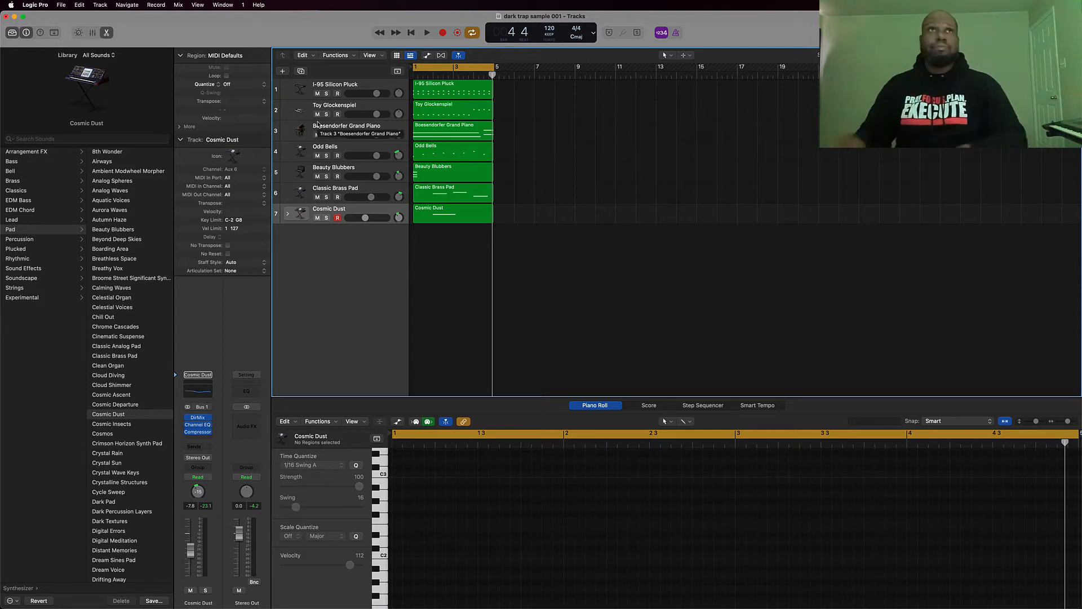
drag(318, 113, 317, 217)
click(436, 90)
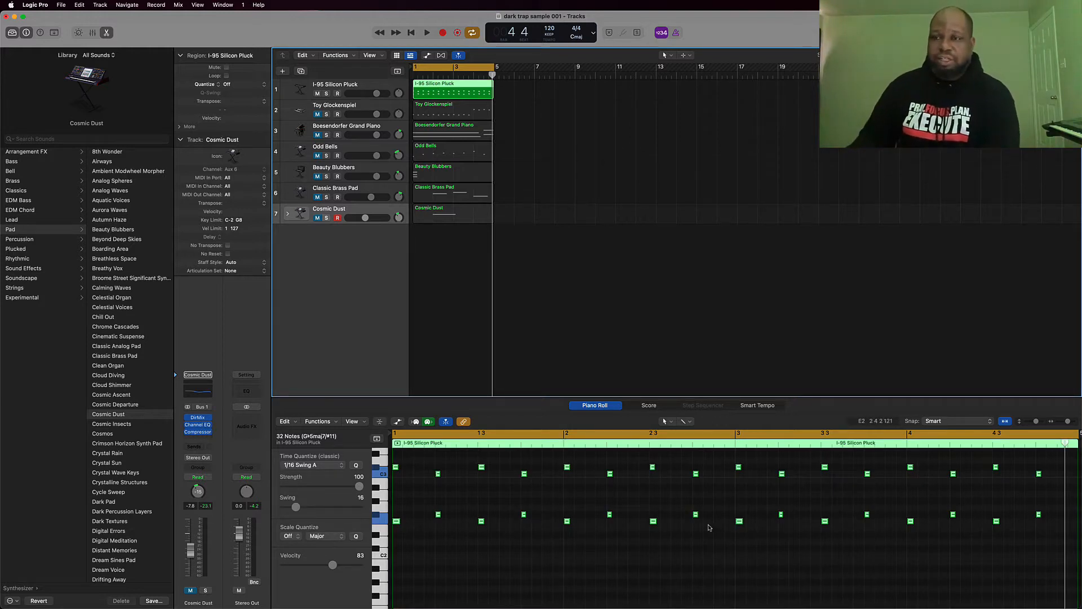
- Open the Musical Typing window and switch it to the on-screen piano keyboard view
mouse_move(695, 518)
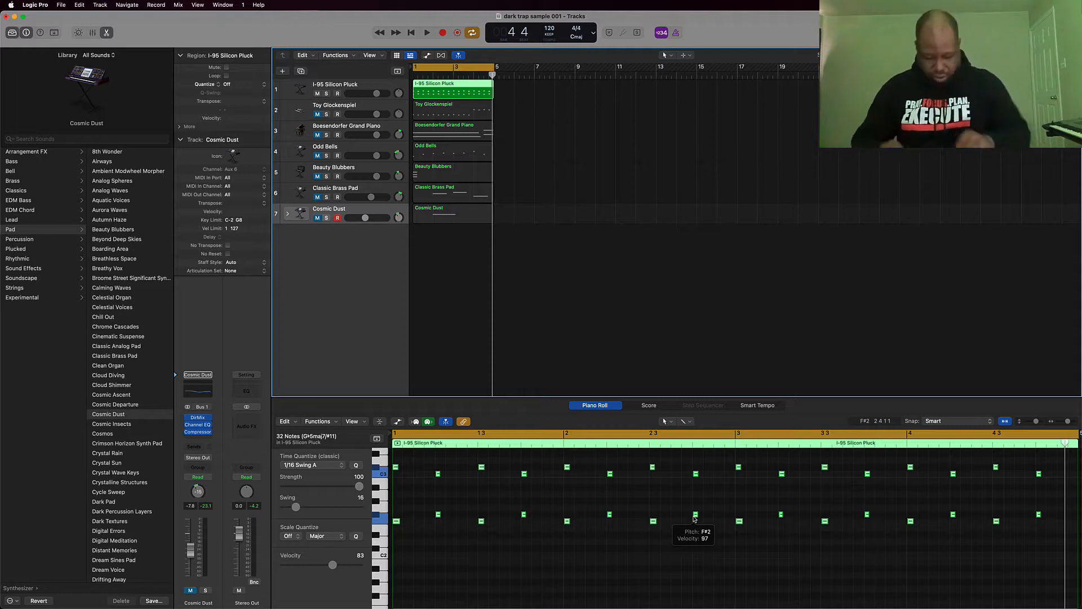
key(super+k)
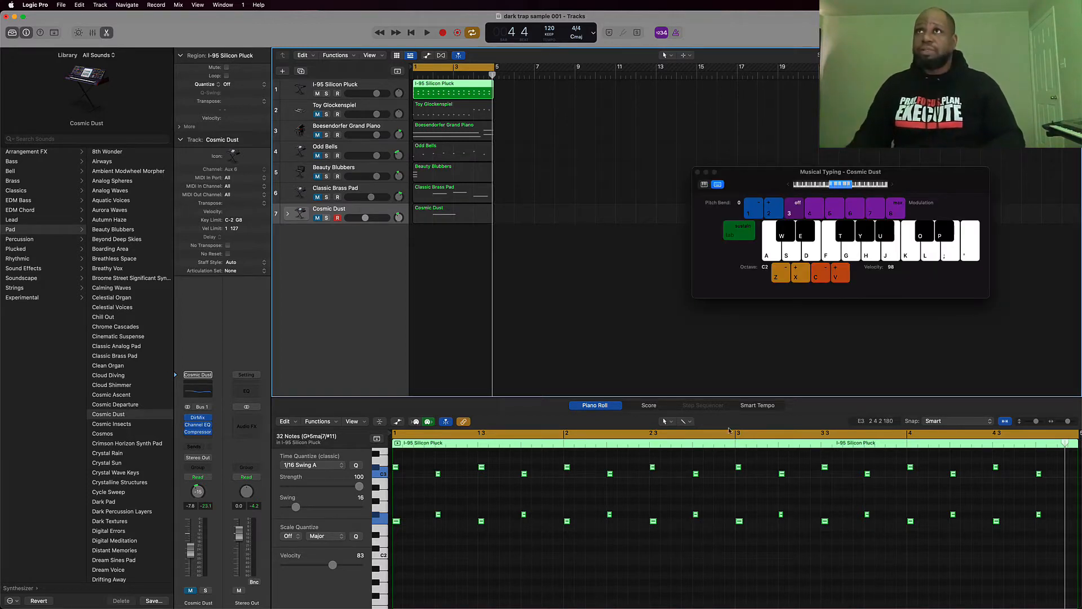
click(704, 185)
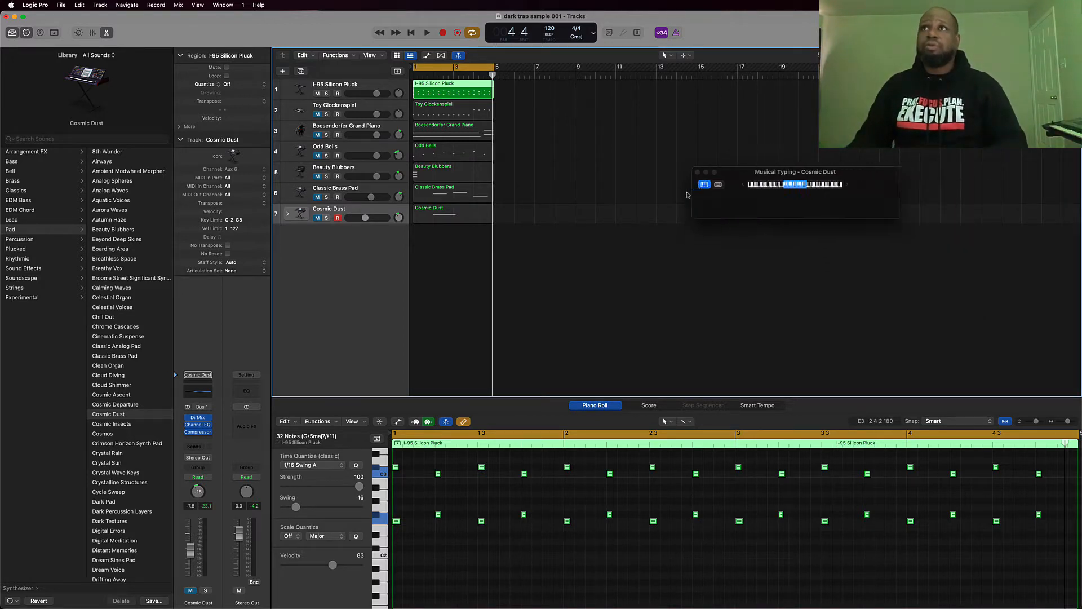
- Play the I-95 Silicon Pluck track on its own and inspect its notes in the Piano Roll
click(298, 87)
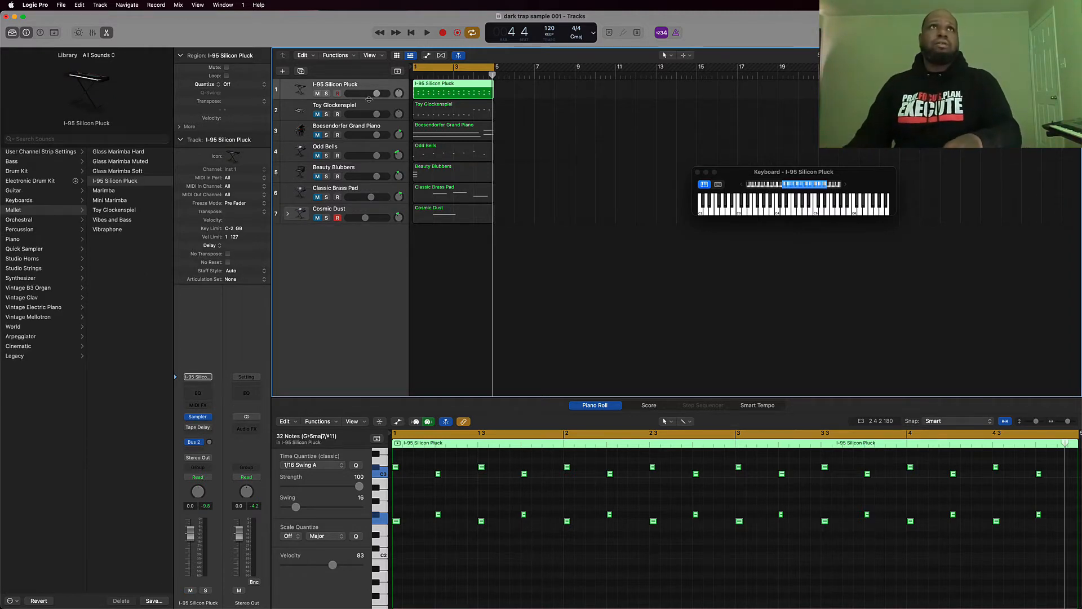
click(326, 94)
click(325, 94)
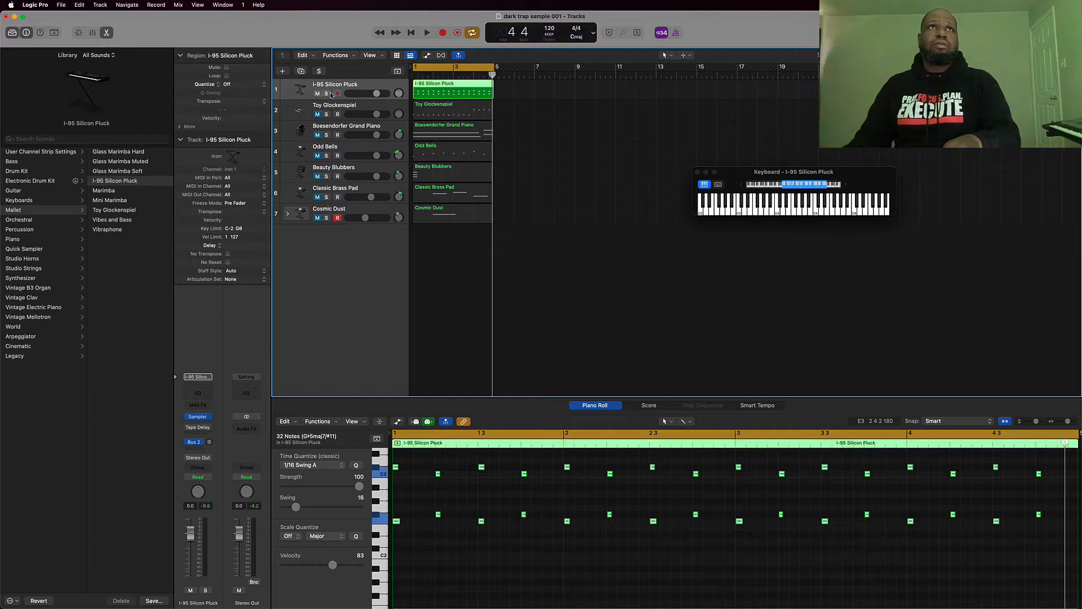
click(338, 94)
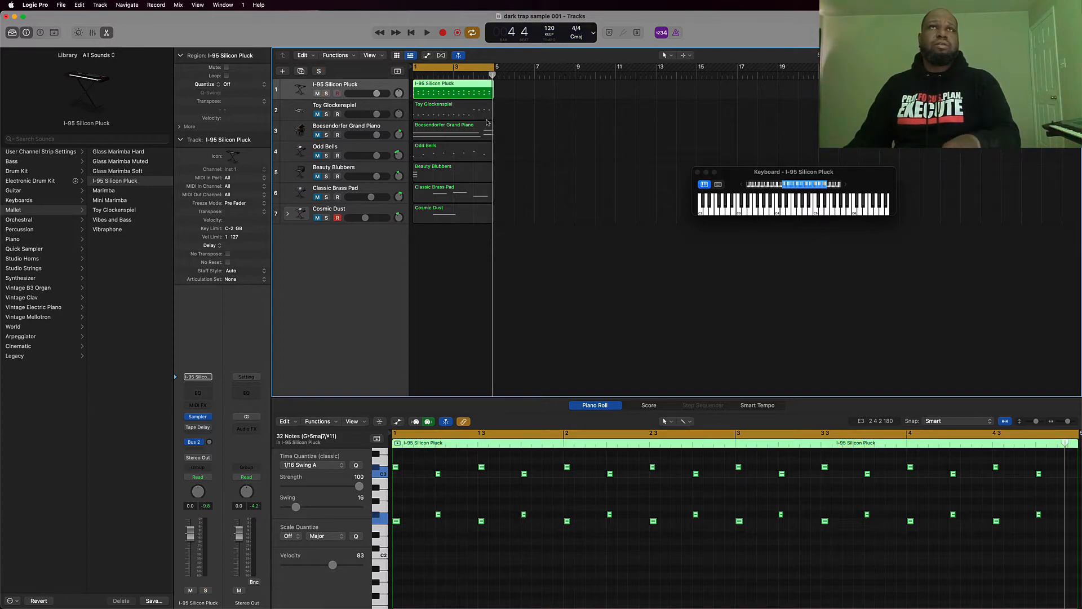
key(space)
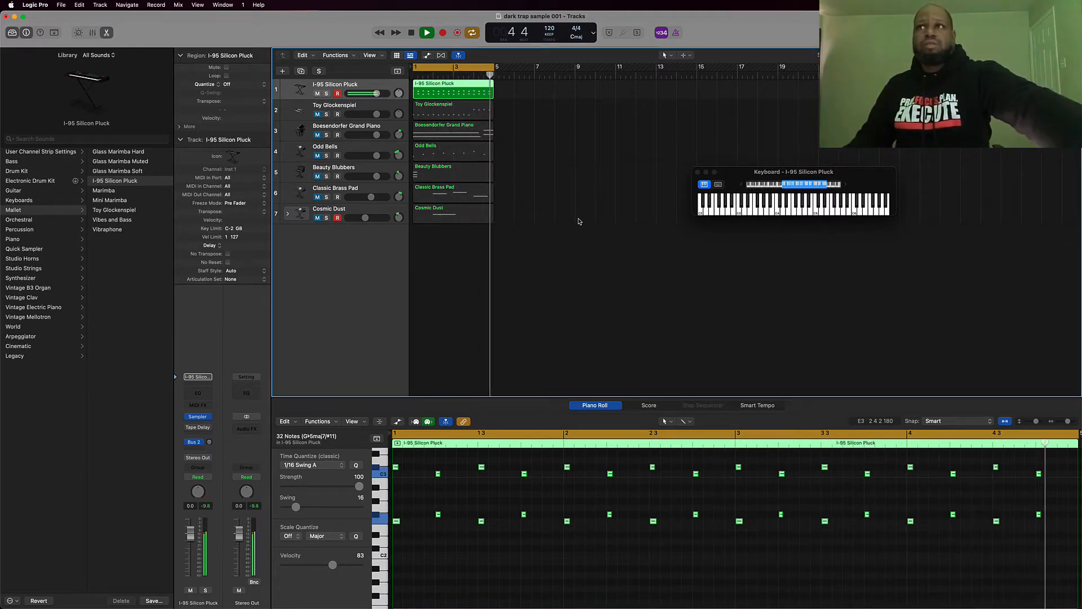
key(space)
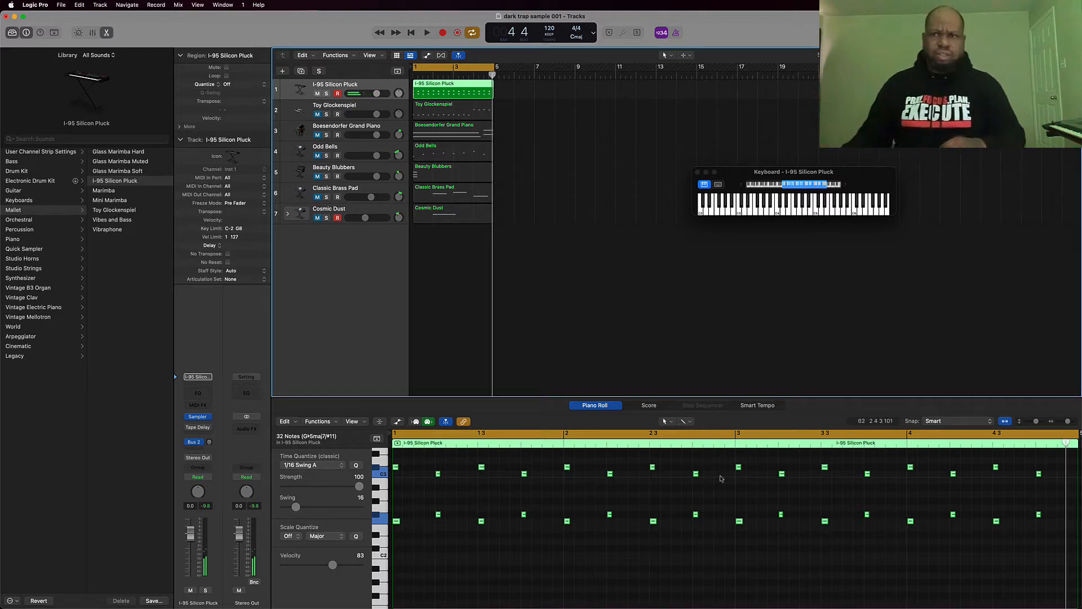
click(688, 517)
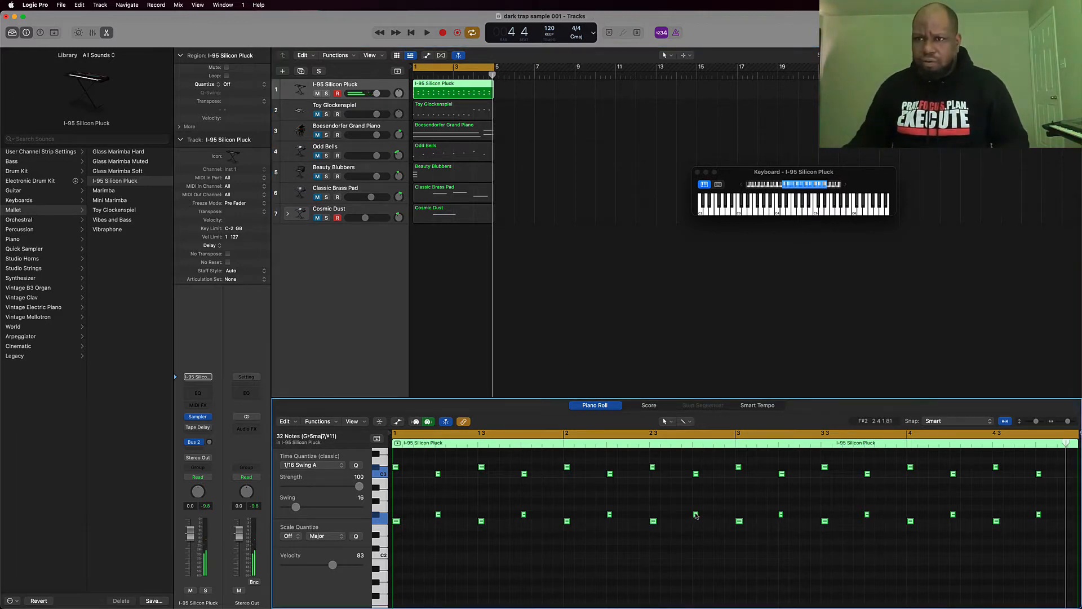
click(692, 496)
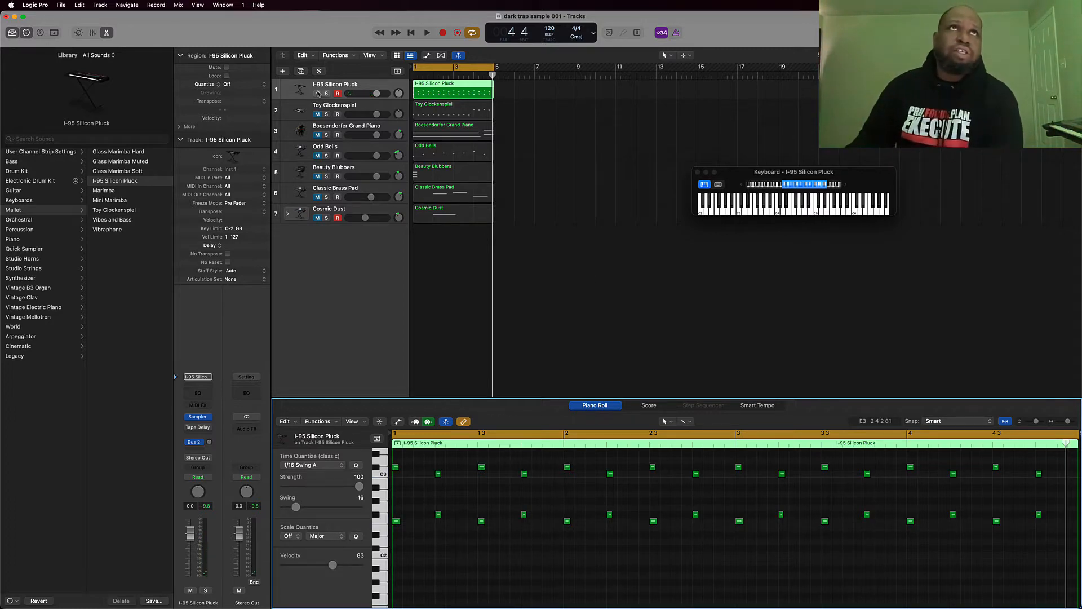
- Audition the Toy Glockenspiel track alone with the I-95 Silicon Pluck muted, and mute it again
click(329, 118)
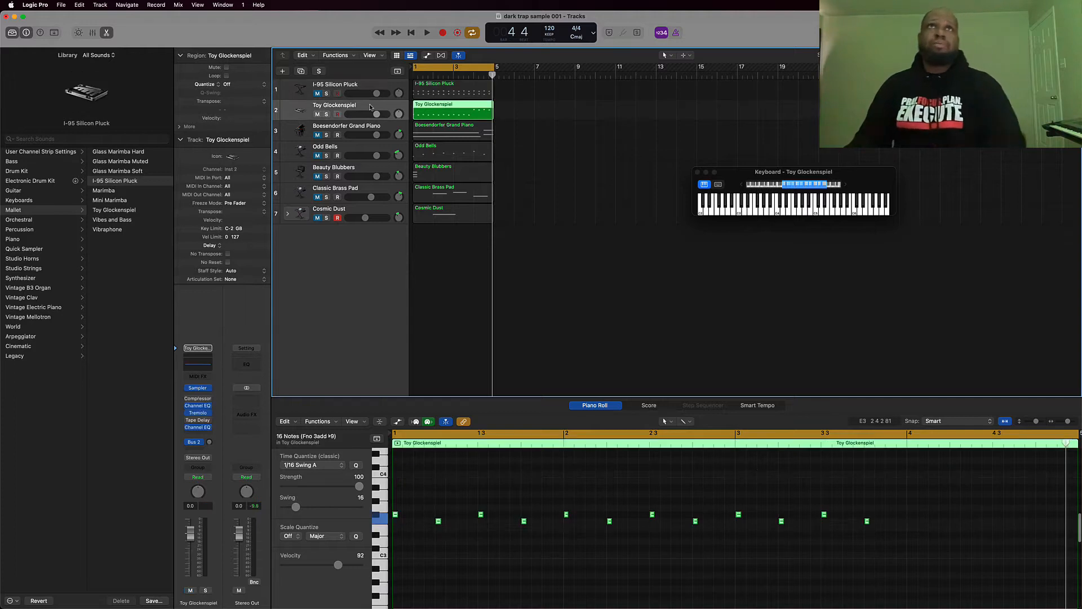
key(space)
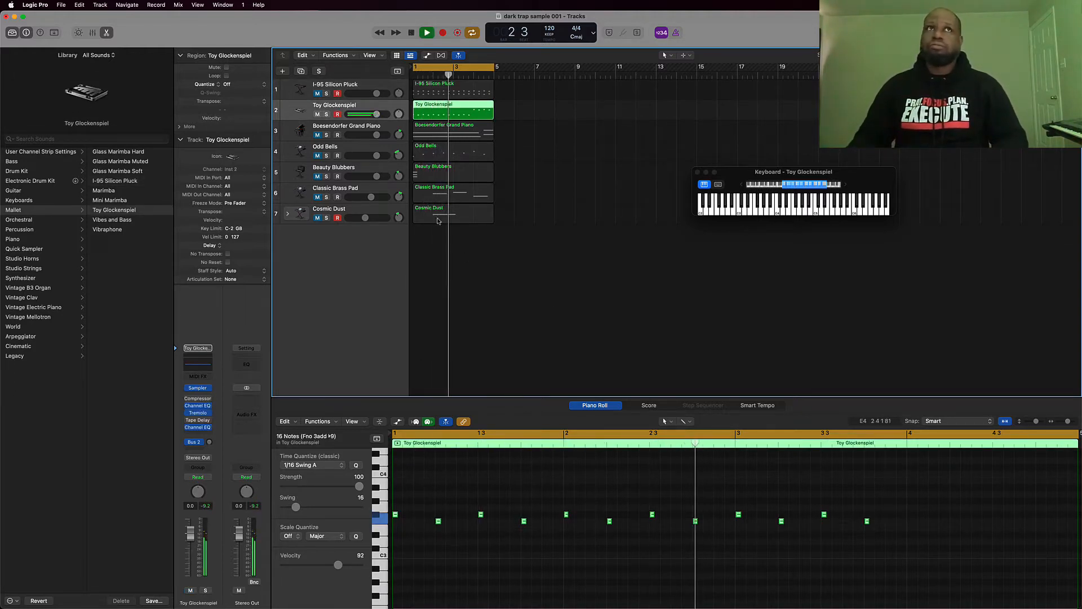
key(space)
click(318, 115)
- Audition the Boesendorfer Grand Piano track alone, show its notes in the Piano Roll, and mute it again
click(318, 135)
key(space)
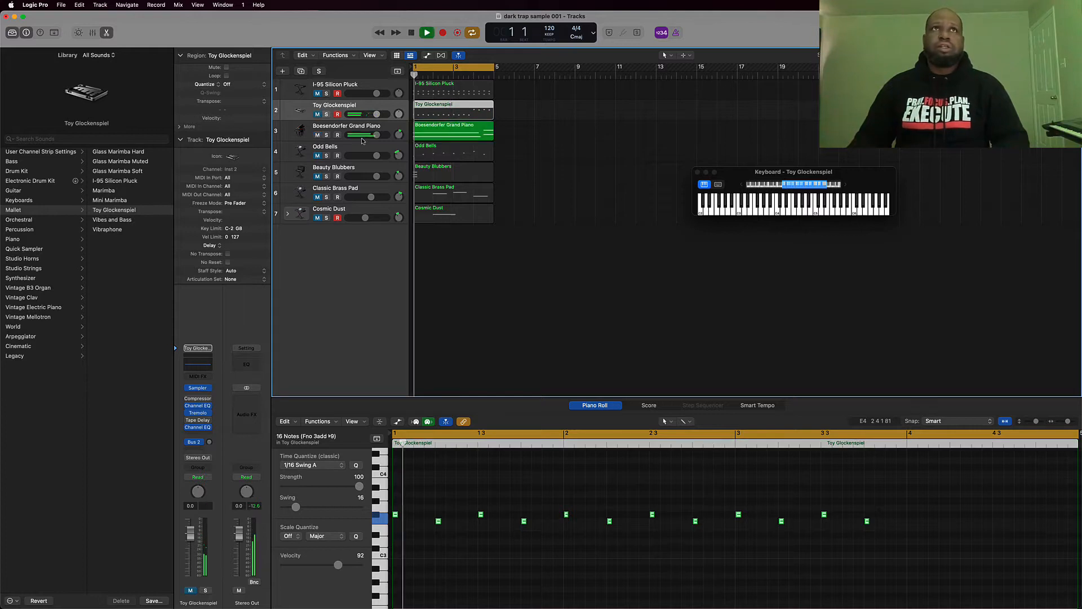
click(448, 137)
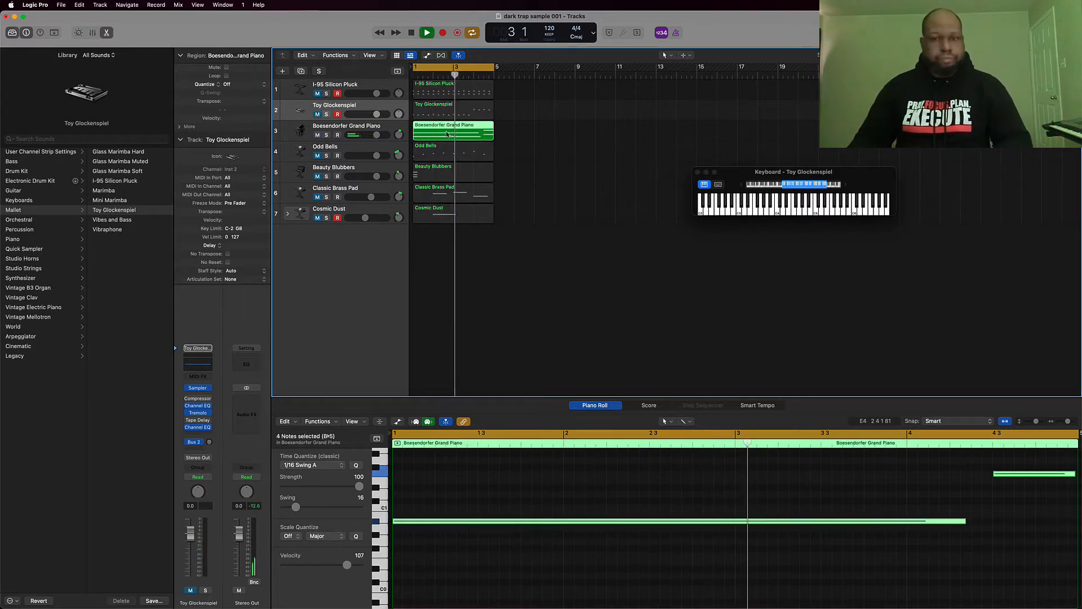
key(space)
click(317, 135)
- Unmute and select the Odd Bells track, play it alone, and mute it again
click(317, 156)
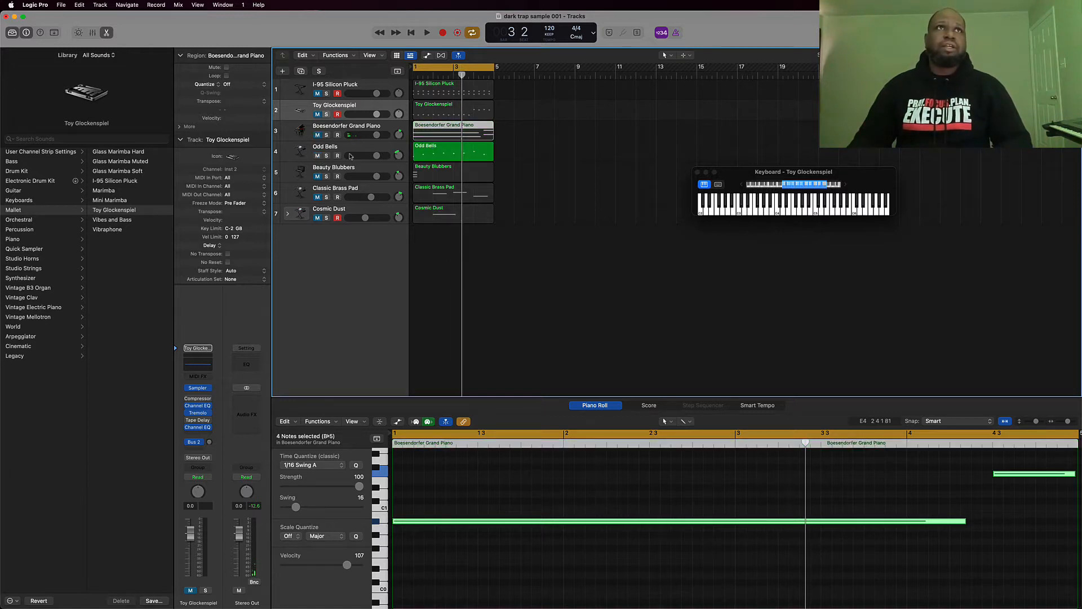
click(354, 150)
key(space)
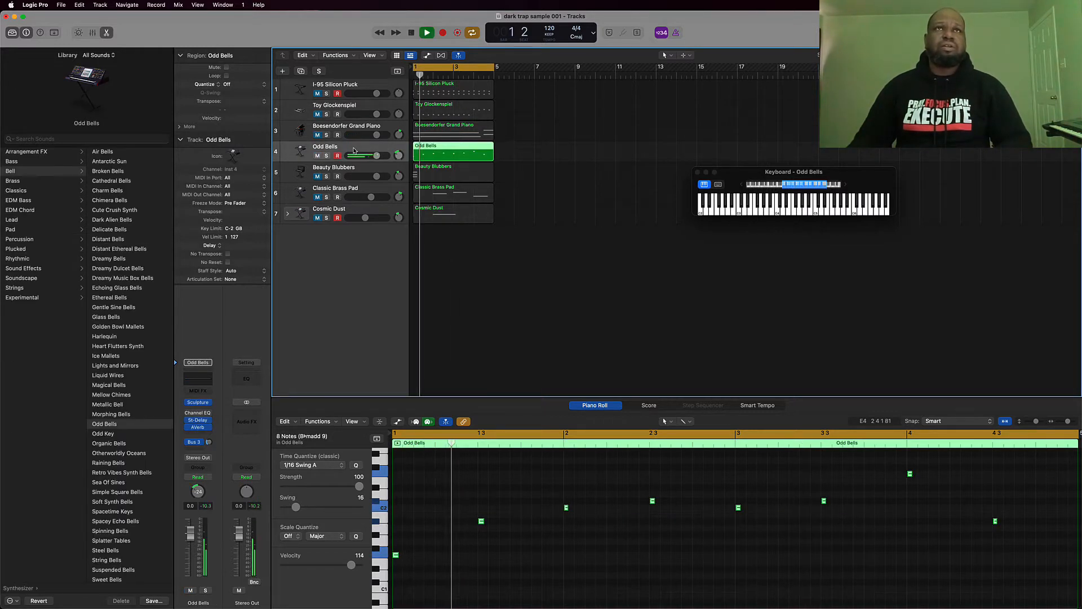
click(317, 156)
- Audition the Beauty Blubbers track on its own and mute it again
click(318, 176)
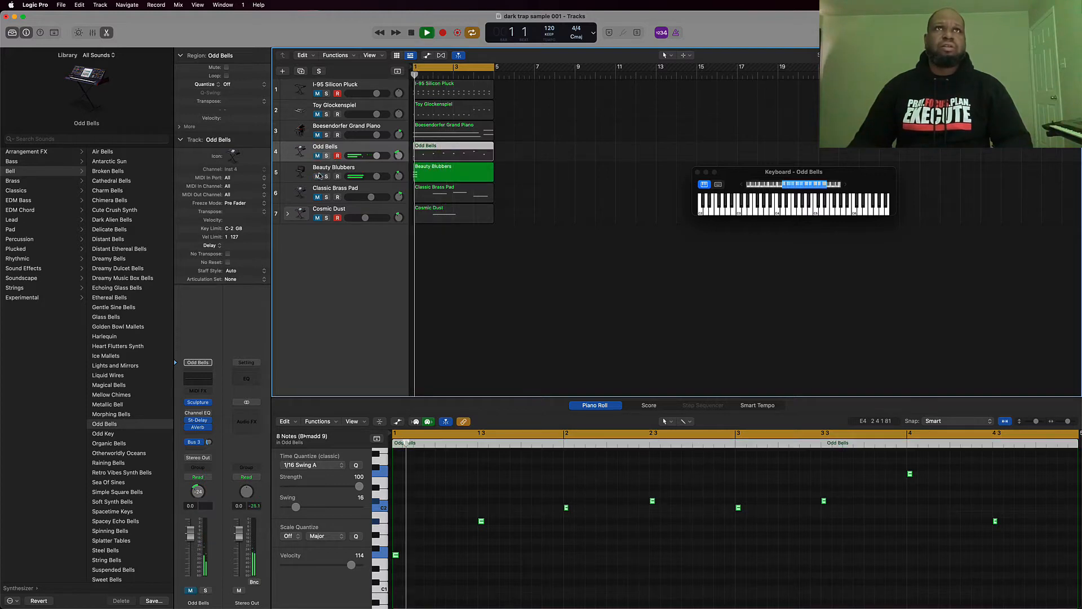
click(318, 176)
key(space)
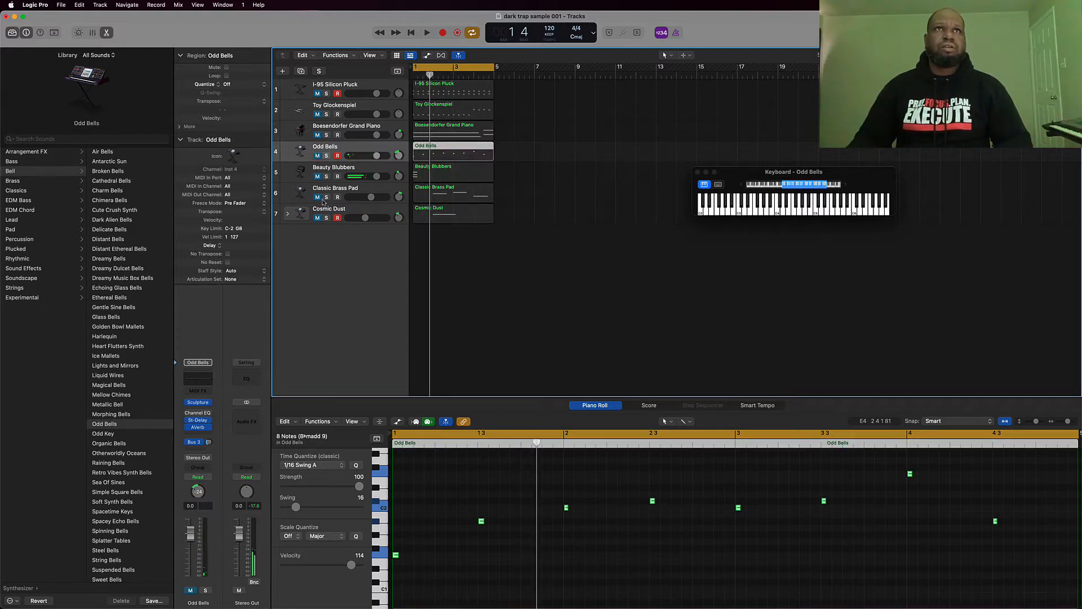
- Audition the Classic Brass Pad track alone, mute it again, and show the Cosmic Dust region's notes
click(319, 198)
key(space)
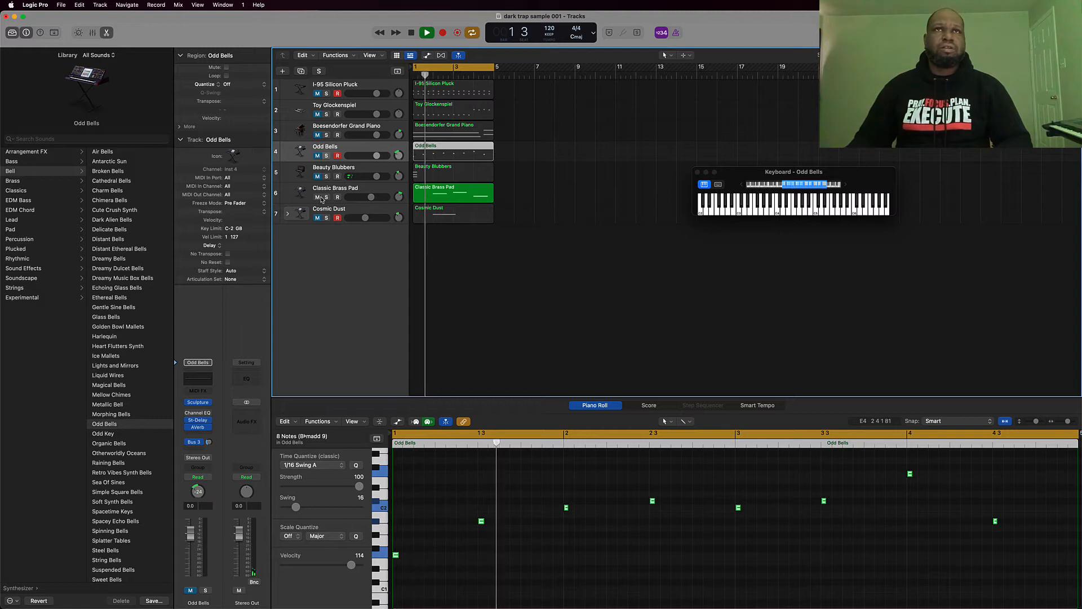
click(319, 198)
key(space)
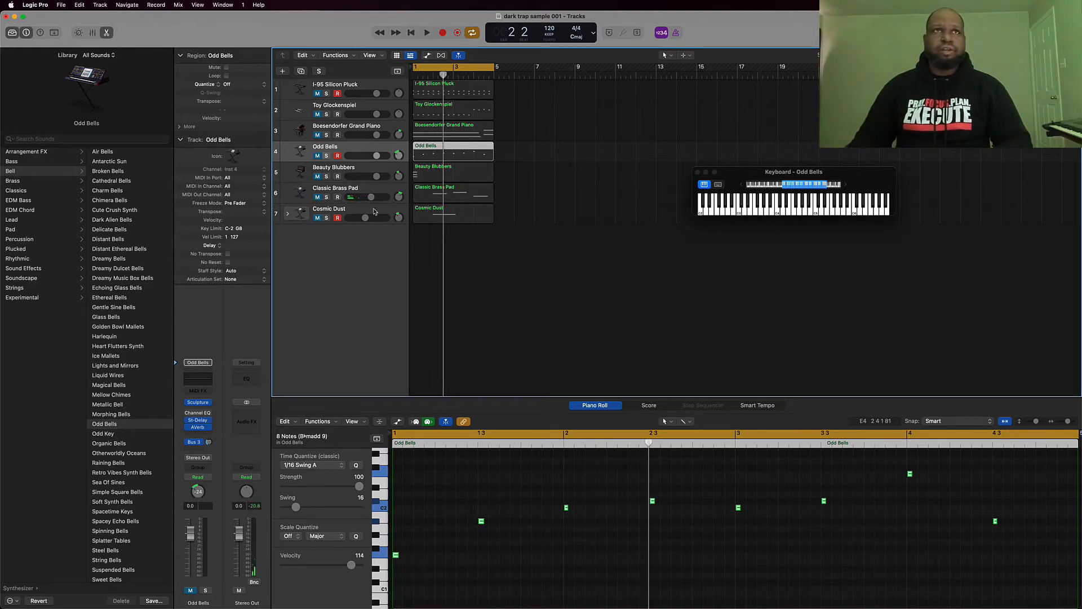
click(460, 219)
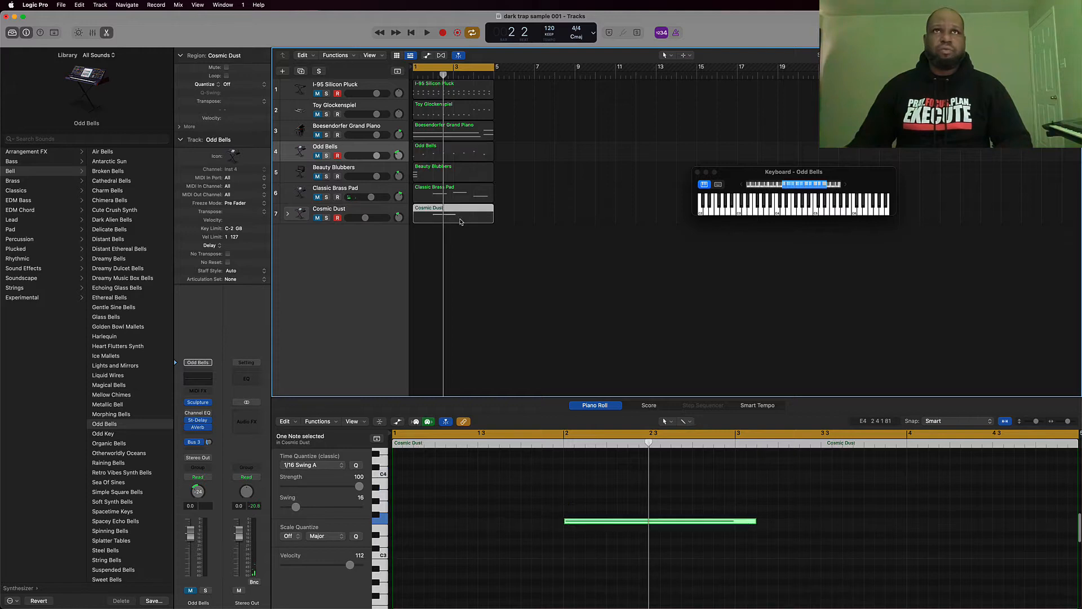
- Disarm the record-enabled tracks and unmute all seven tracks, leaving no region selected
click(338, 93)
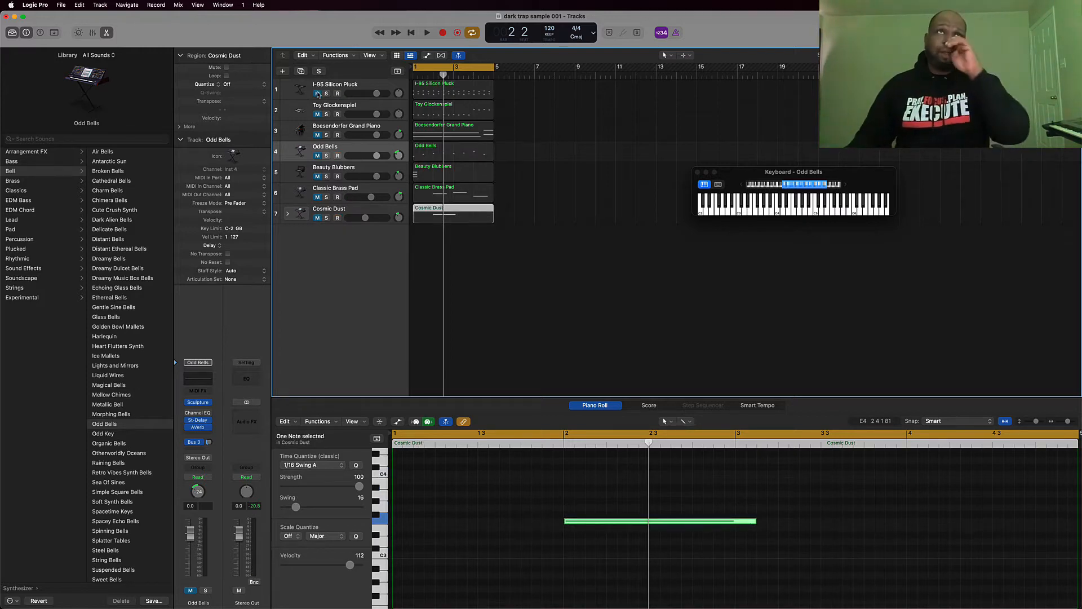
drag(318, 94, 318, 218)
click(480, 251)
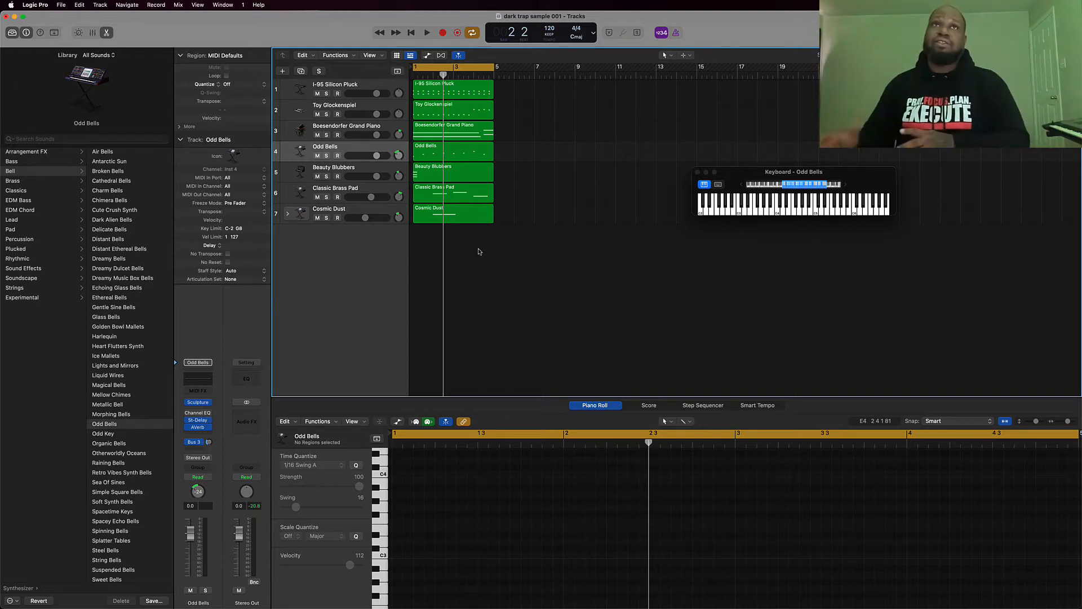
- Select the I-95 Silicon Pluck track, mute the other six tracks, and play it alone
click(302, 93)
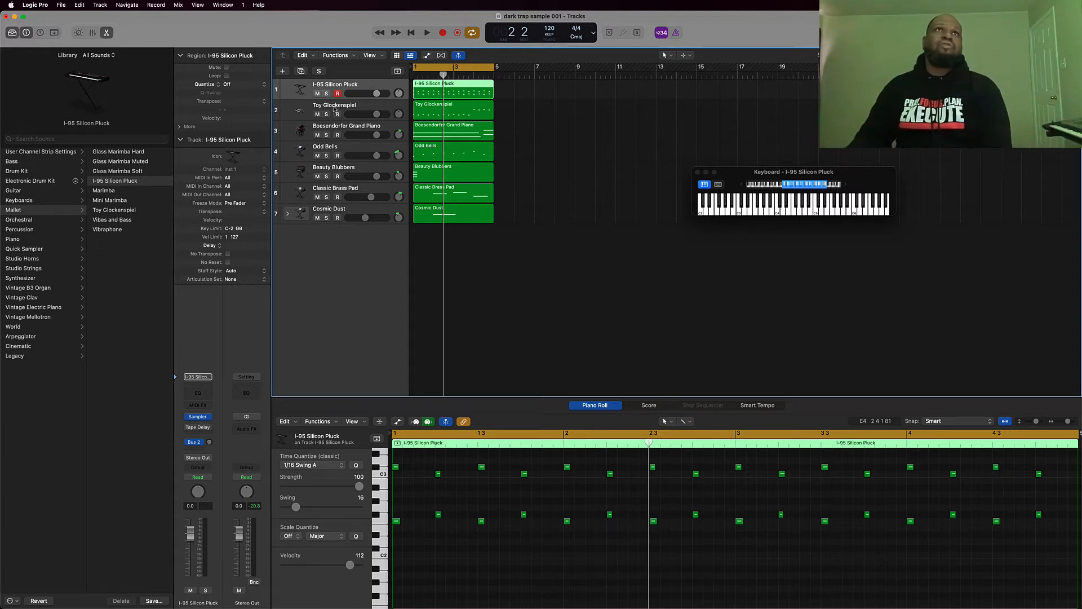
drag(317, 114, 317, 218)
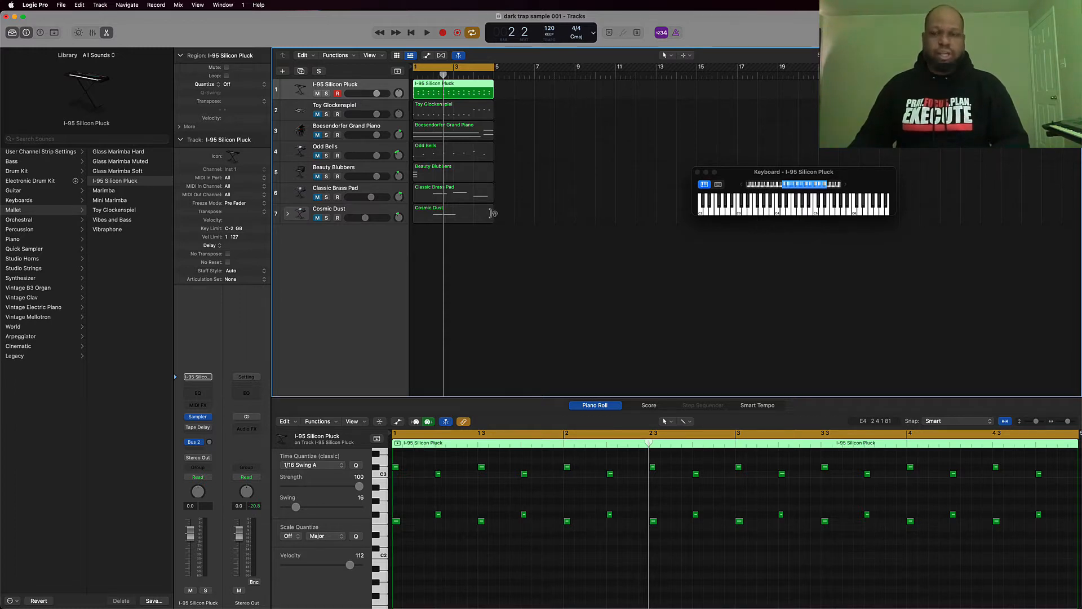
key(space)
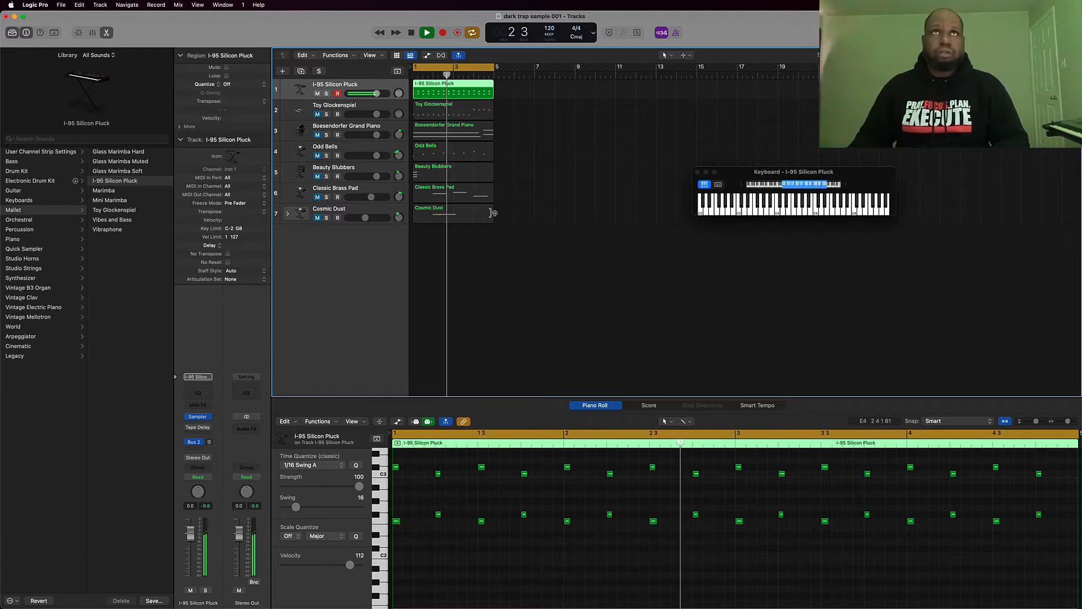
key(space)
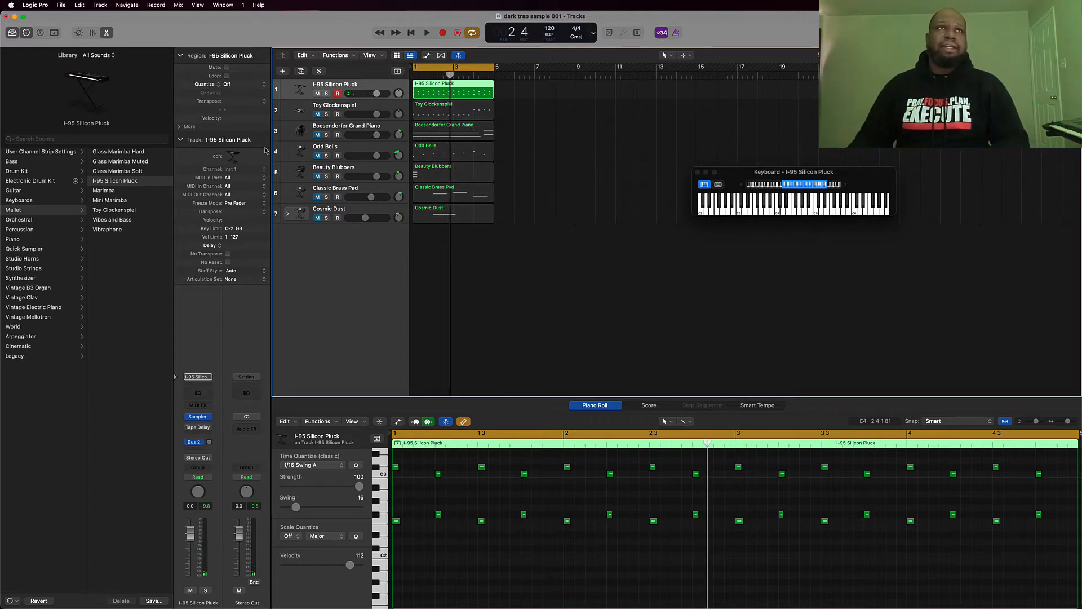
- Unmute and select the Toy Glockenspiel track, and play it together with the I-95 Silicon Pluck
click(317, 115)
click(392, 116)
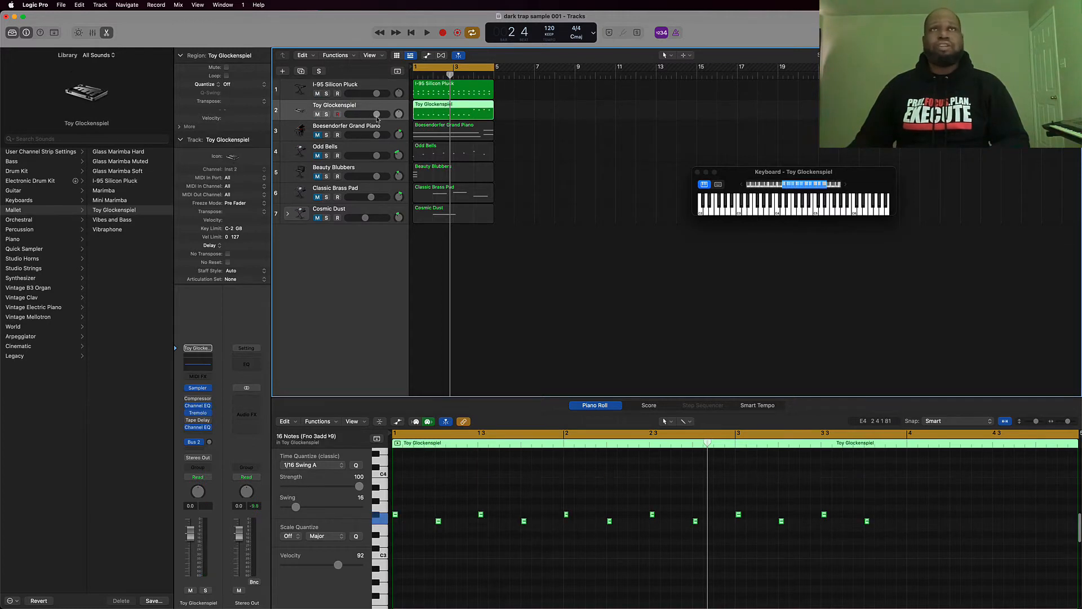
key(space)
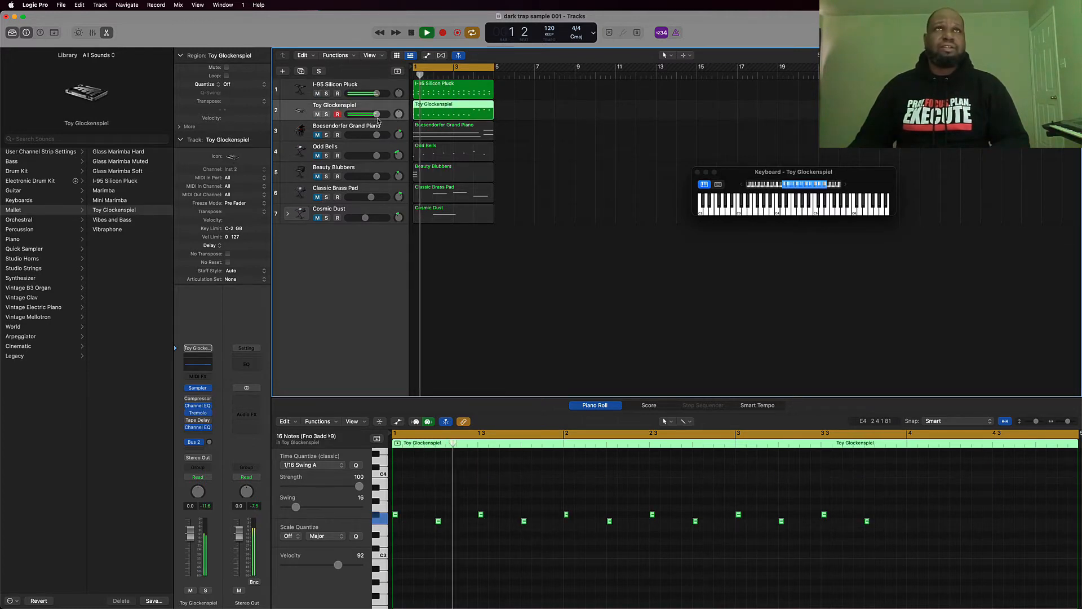
key(space)
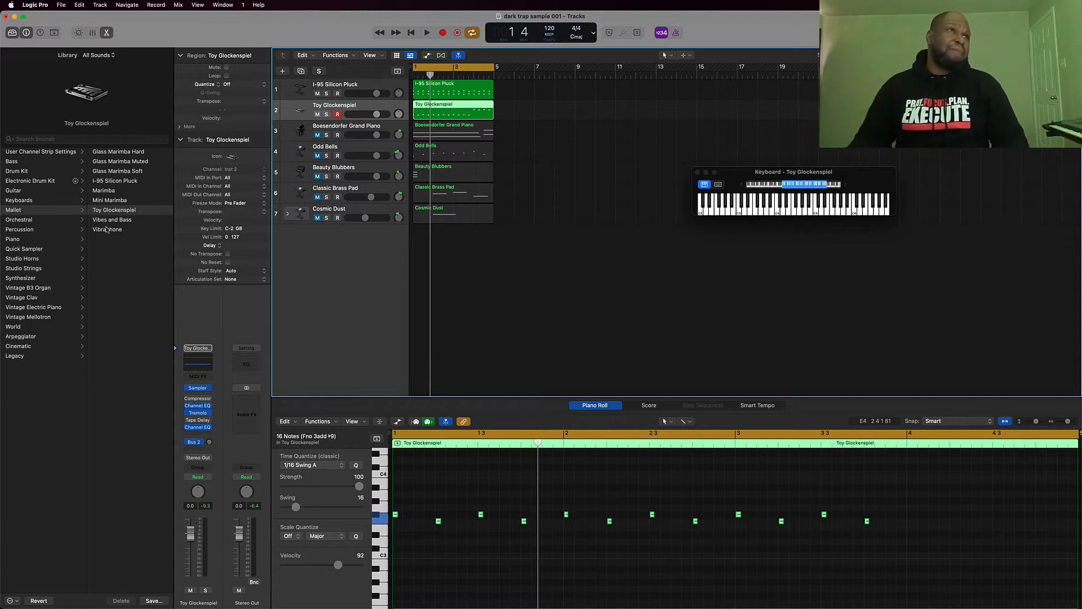
- Audition the Vibraphone, Vibes and Bass, and I-95 Silicon Pluck patches on the Toy Glockenspiel track against the first track
click(107, 230)
key(space)
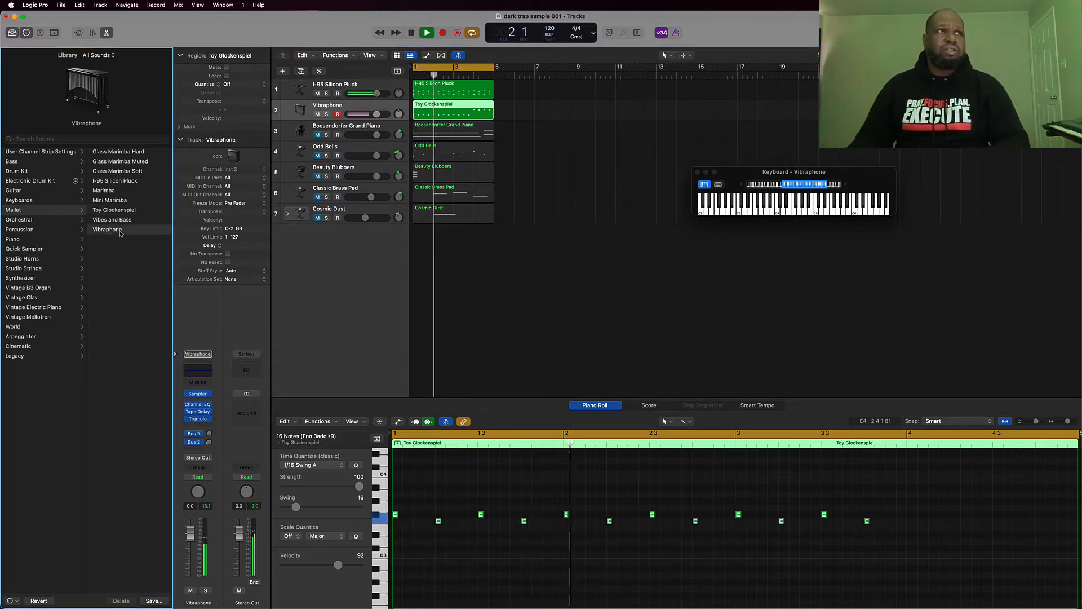
key(space)
click(111, 220)
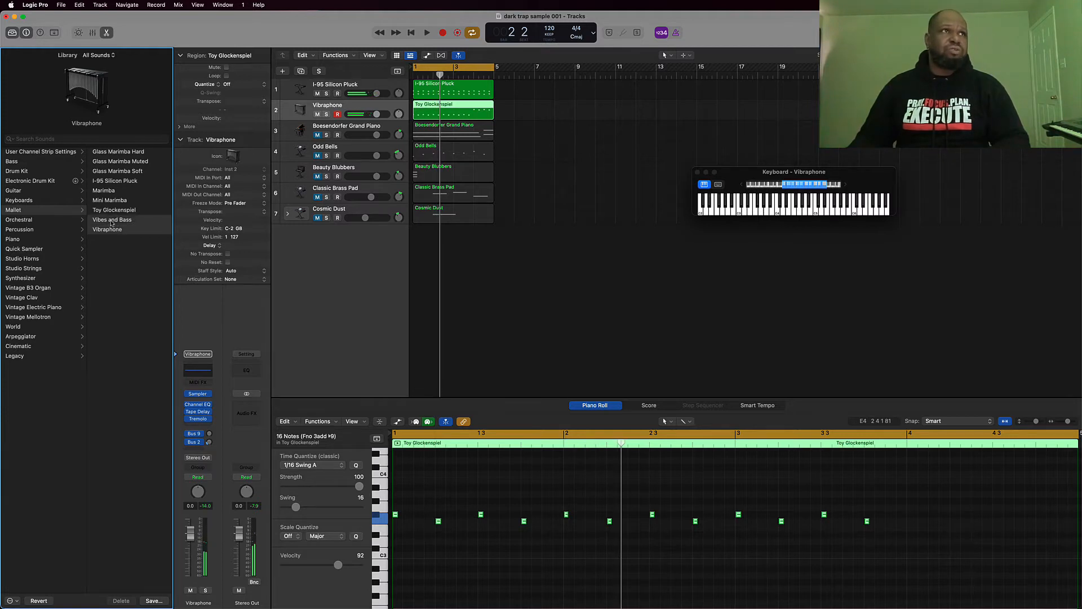
key(space)
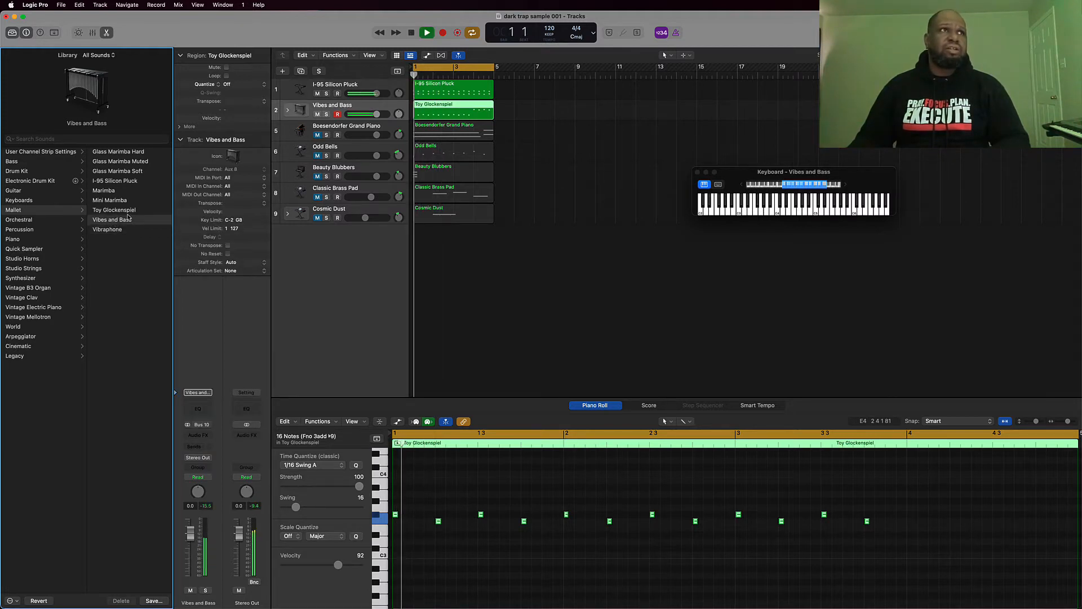
click(112, 181)
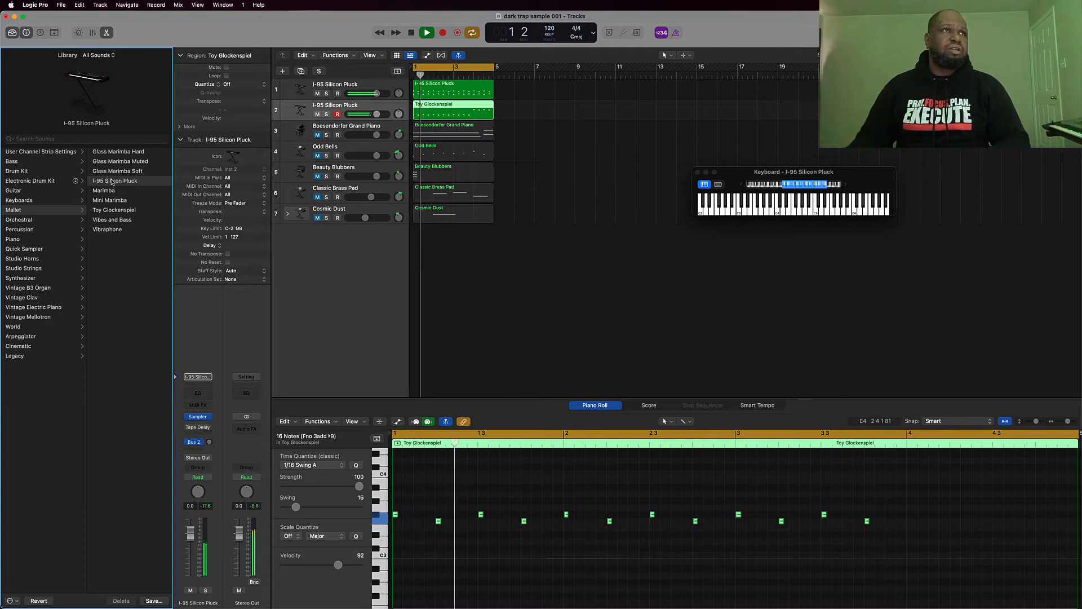
key(space)
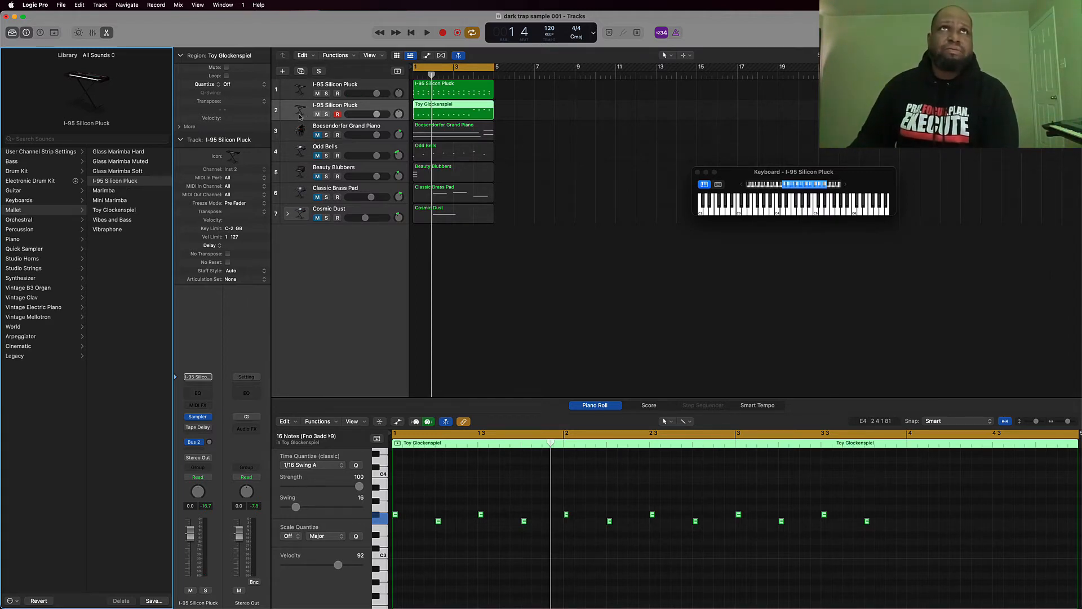
- Mute the second track, add a Channel EQ to the first I-95 Silicon Pluck track, and examine its frequency spectrum during playback
click(335, 83)
key(space)
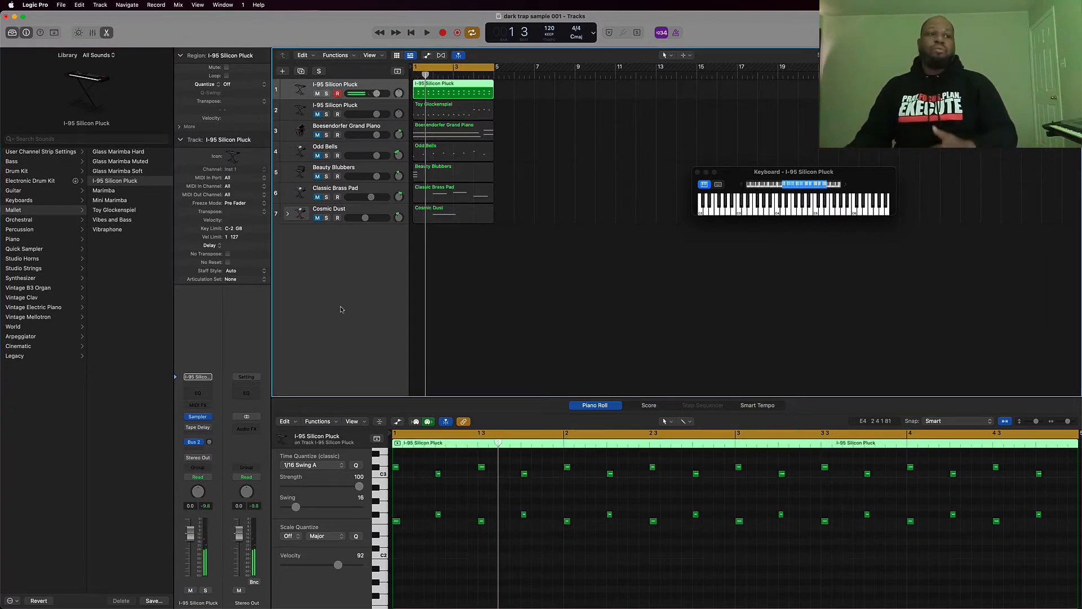
click(208, 392)
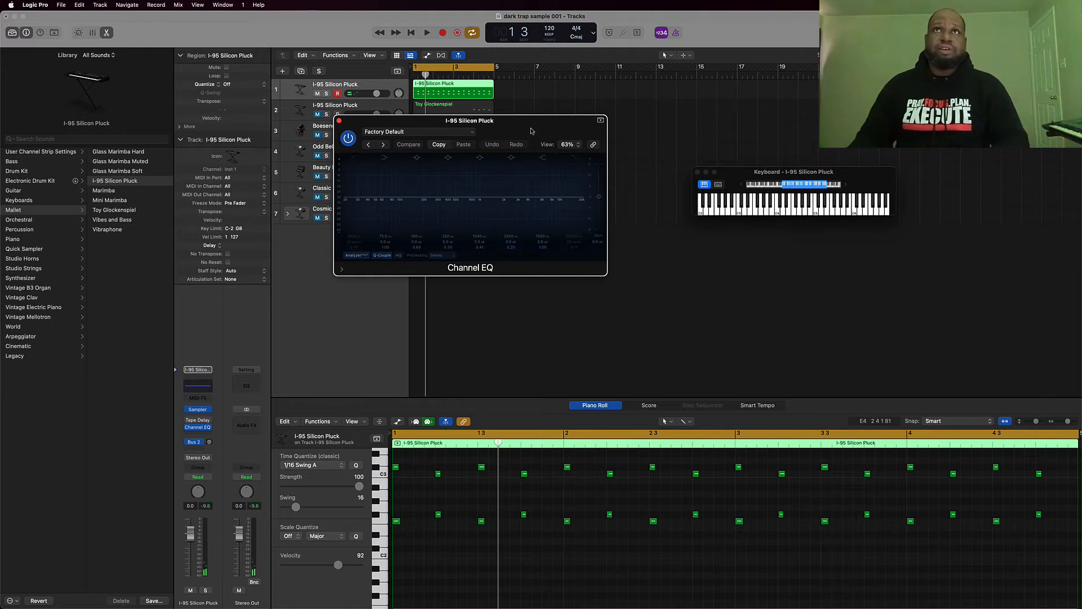
drag(530, 131, 751, 127)
key(space)
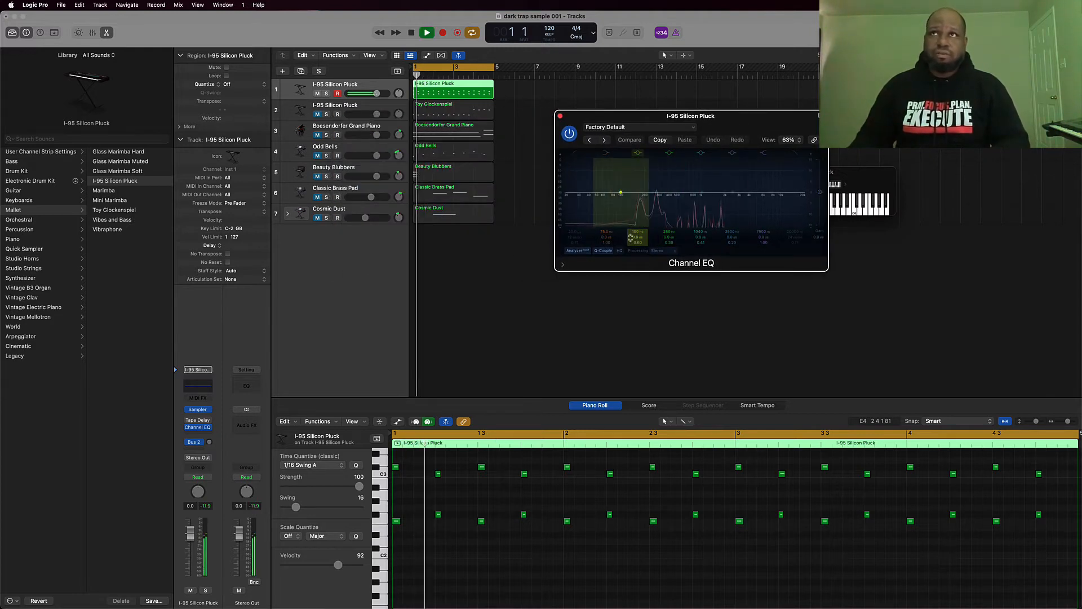
key(space)
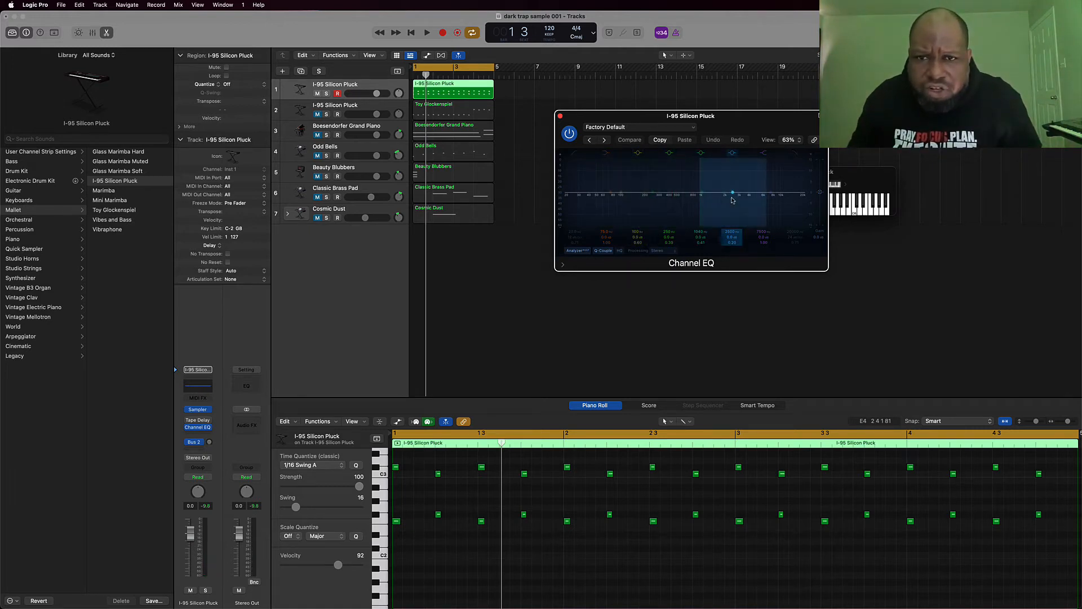
key(space)
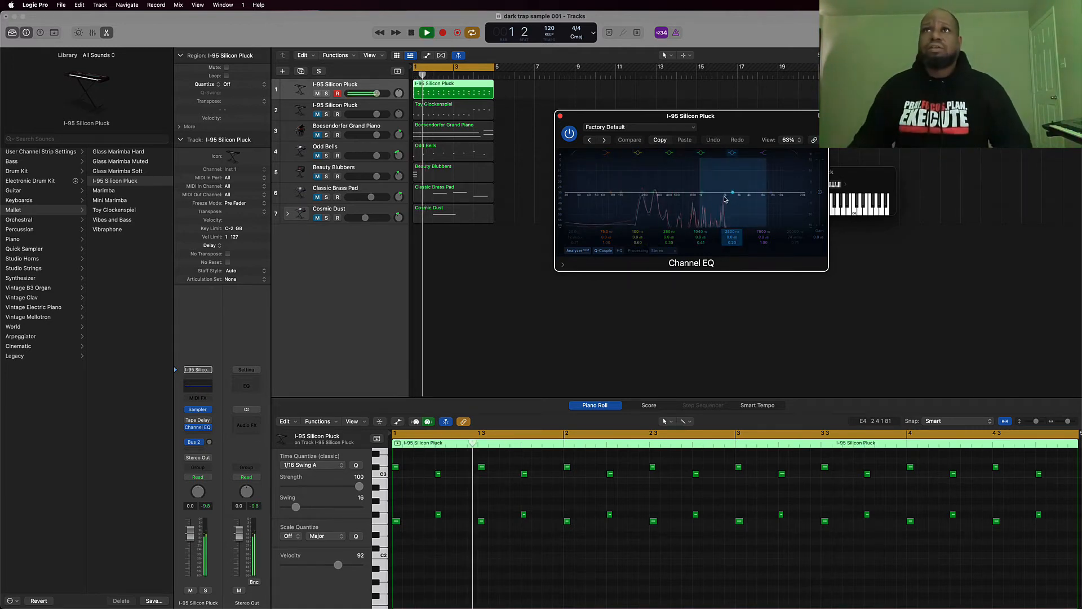
- Select and unmute the second track, close the Channel EQ, and play both I-95 Silicon Pluck tracks together
click(300, 112)
click(318, 115)
click(561, 120)
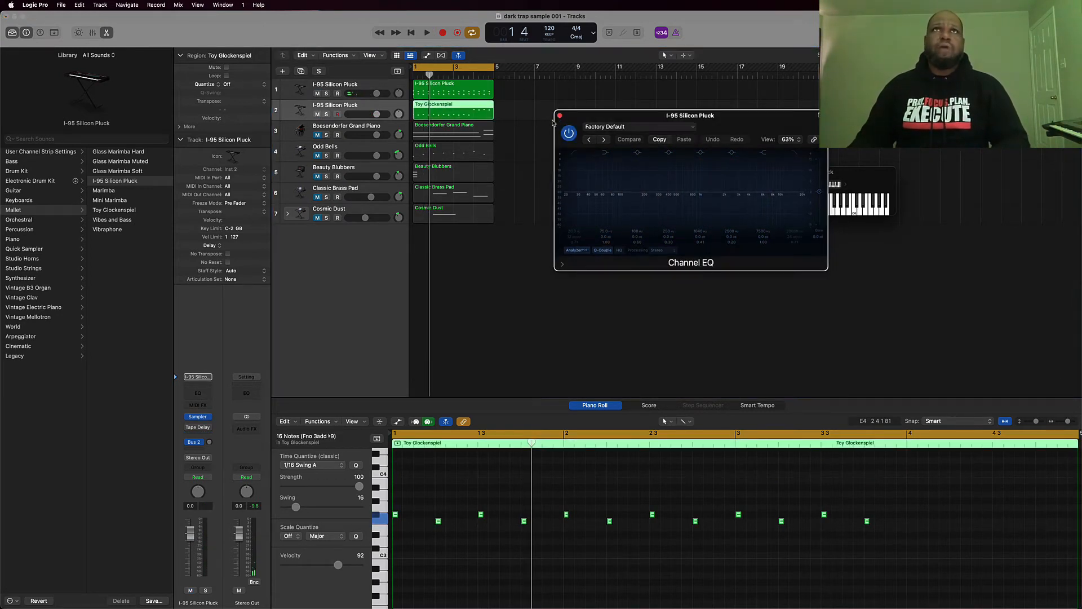
click(559, 116)
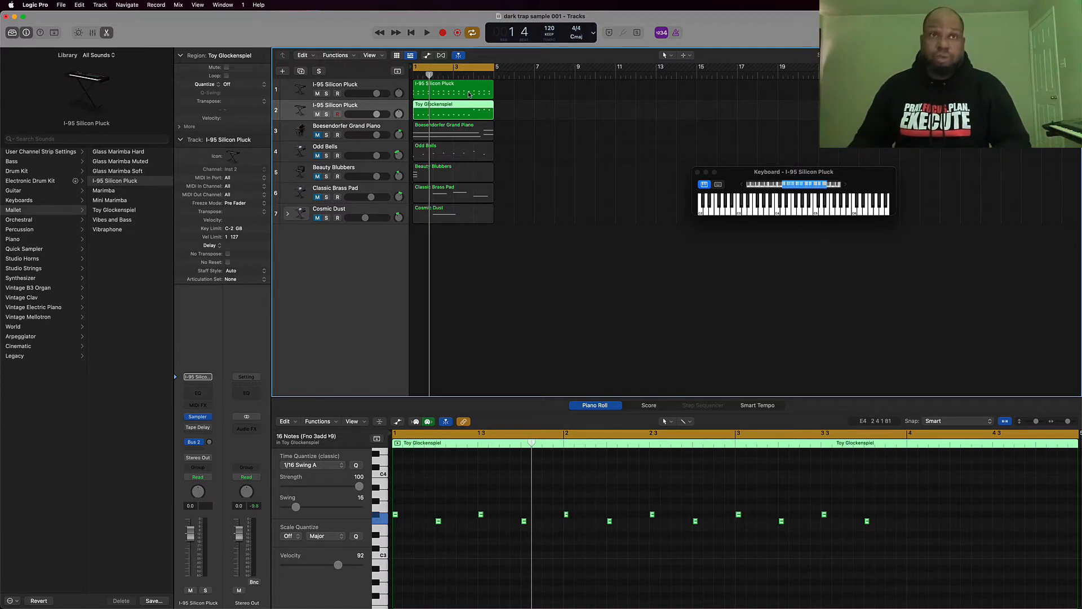
key(space)
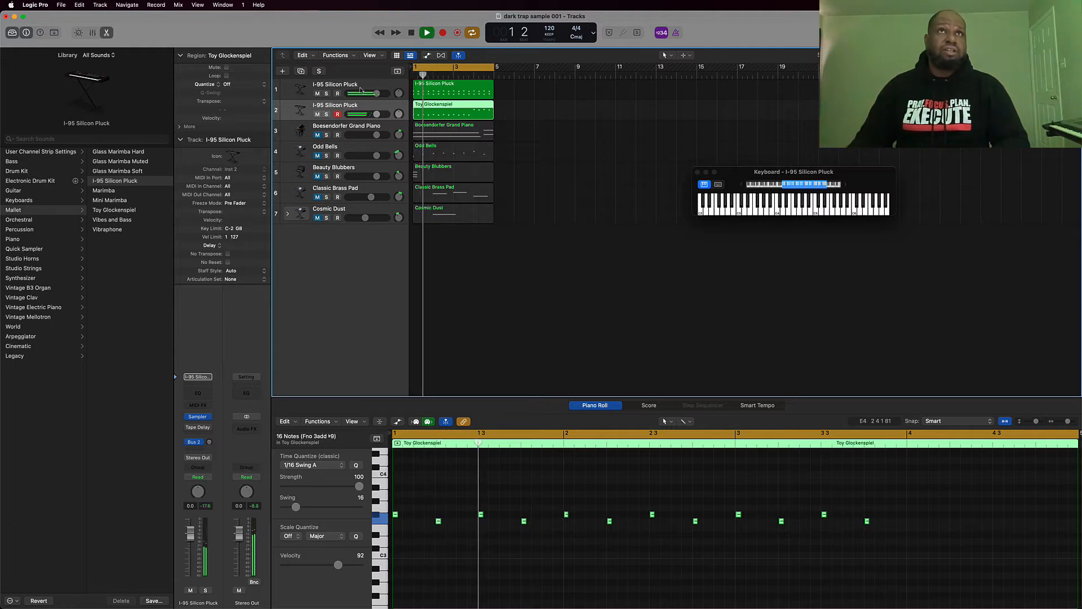
key(space)
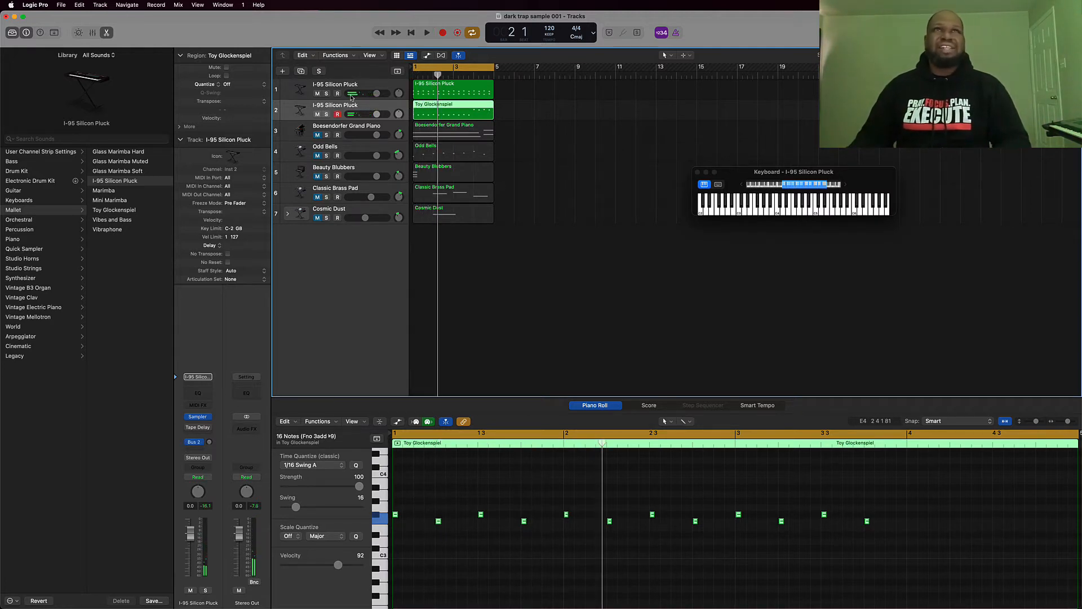
- Restore the Toy Glockenspiel patch on the second track, play it with the first track, and close the Channel EQ window
click(197, 395)
key(space)
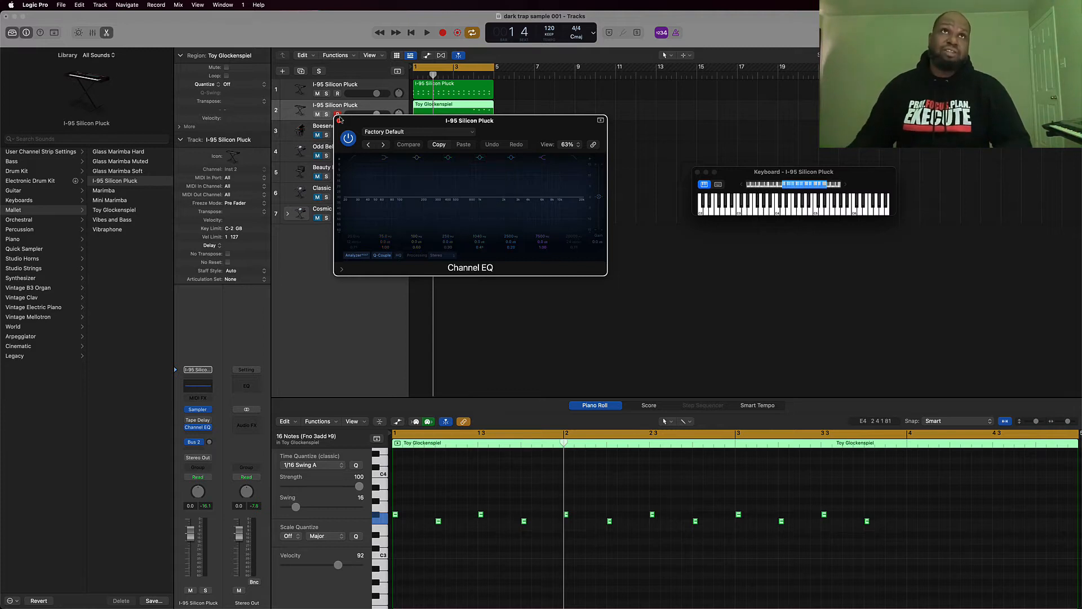
click(111, 210)
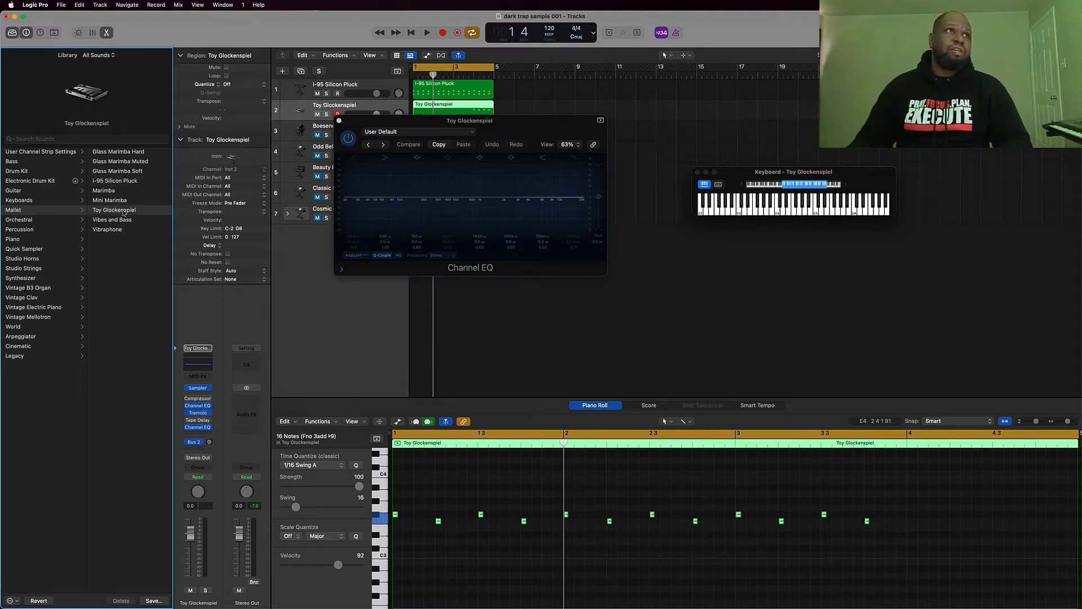
key(space)
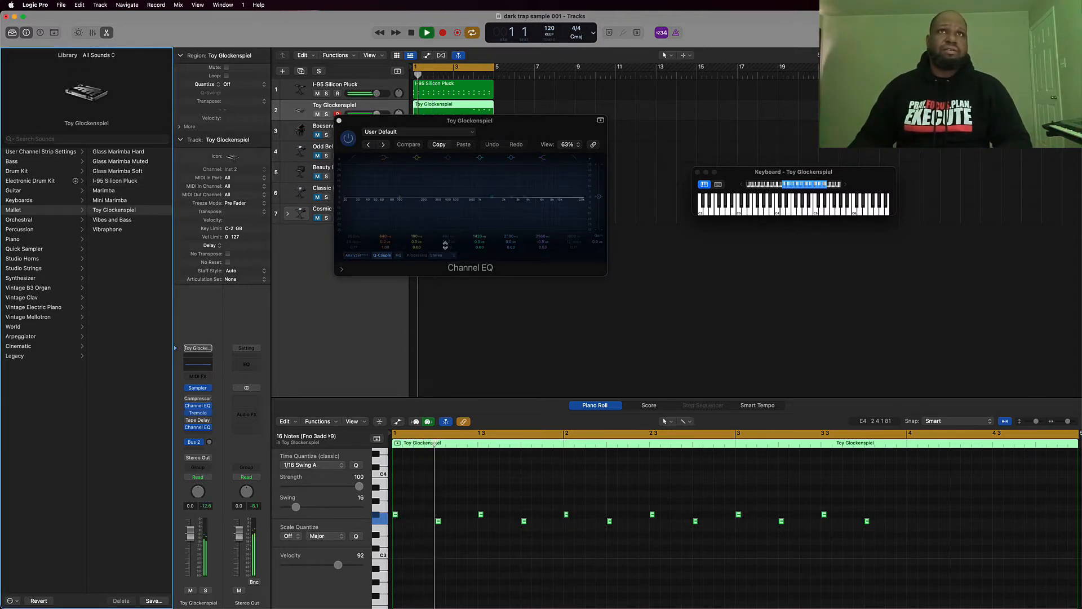
click(339, 121)
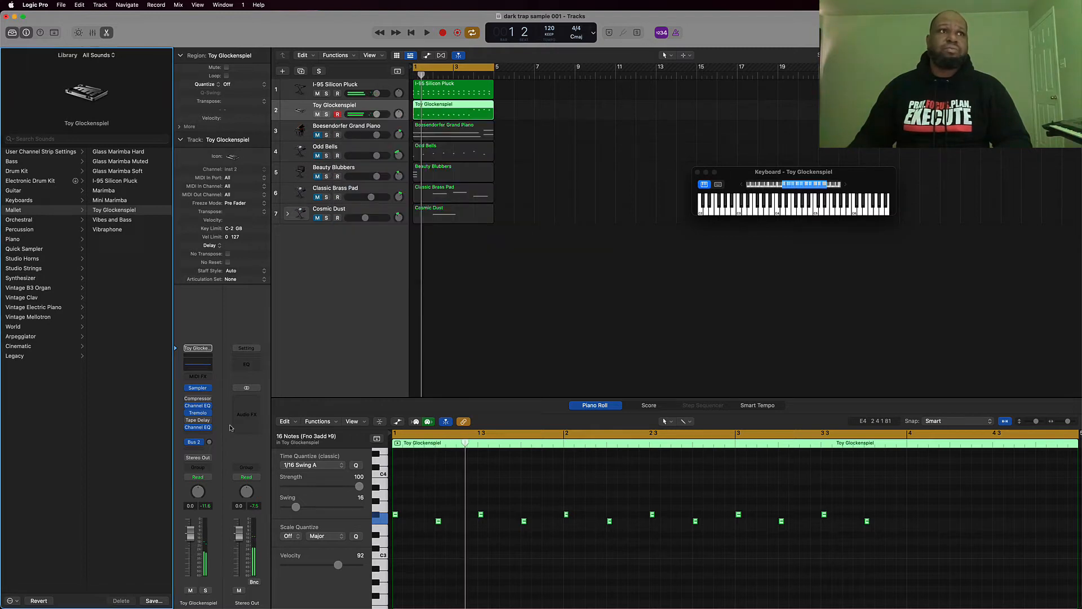
- Turn on the Analyzer in the Toy Glockenspiel's Channel EQ, examine its spectrum during playback, and close it with no region selected
click(204, 366)
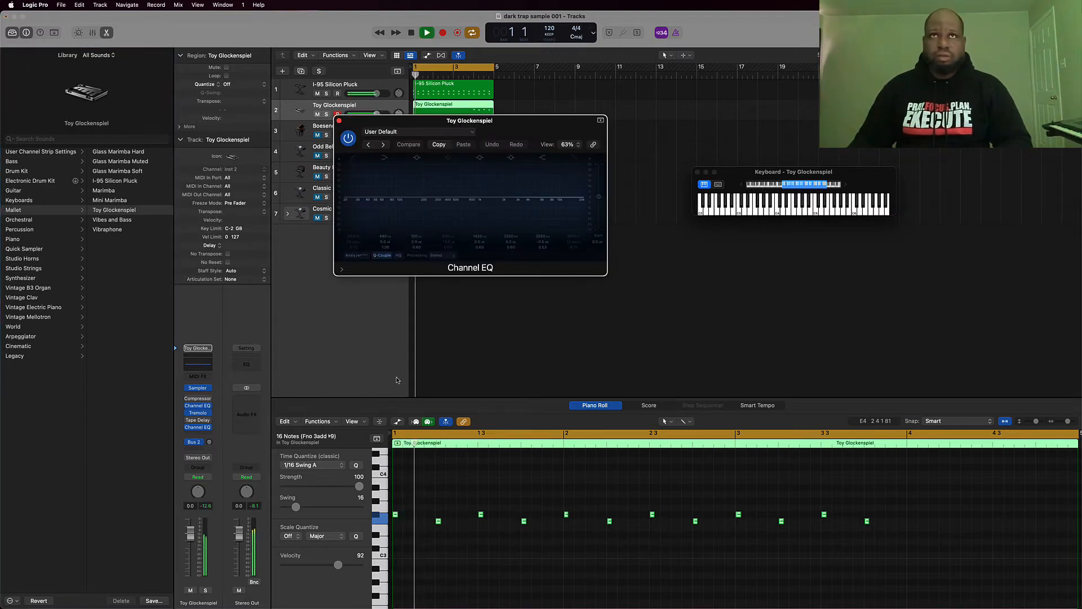
click(360, 259)
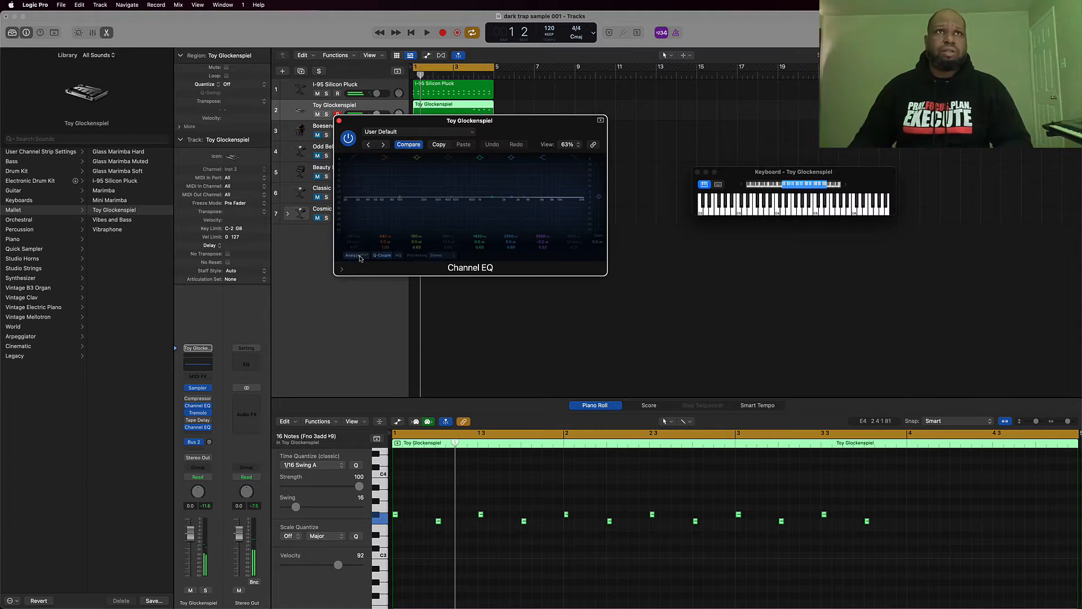
key(space)
key(space)
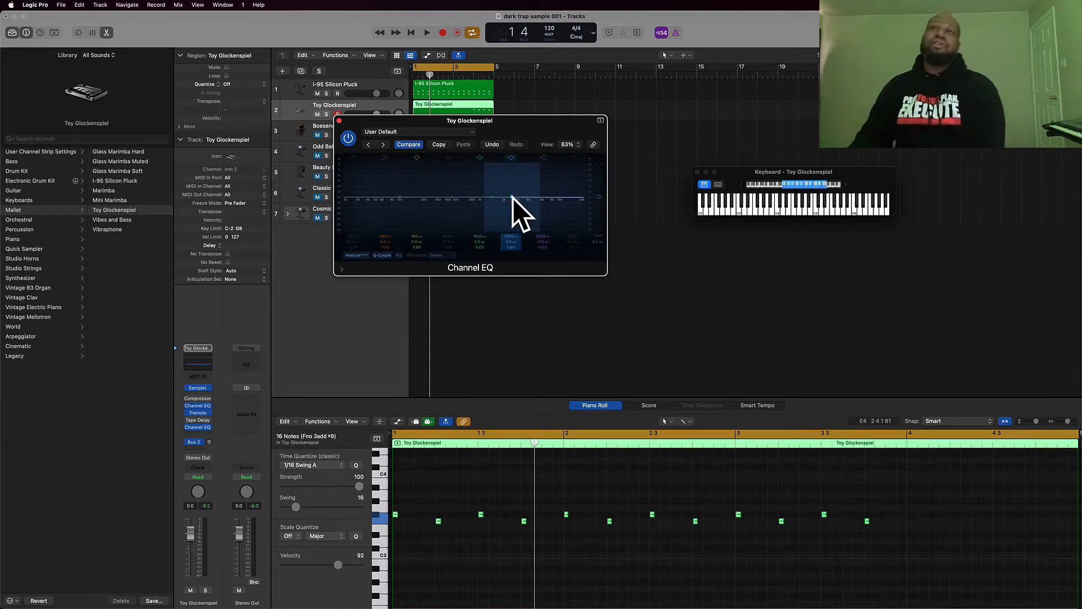
click(342, 120)
click(524, 105)
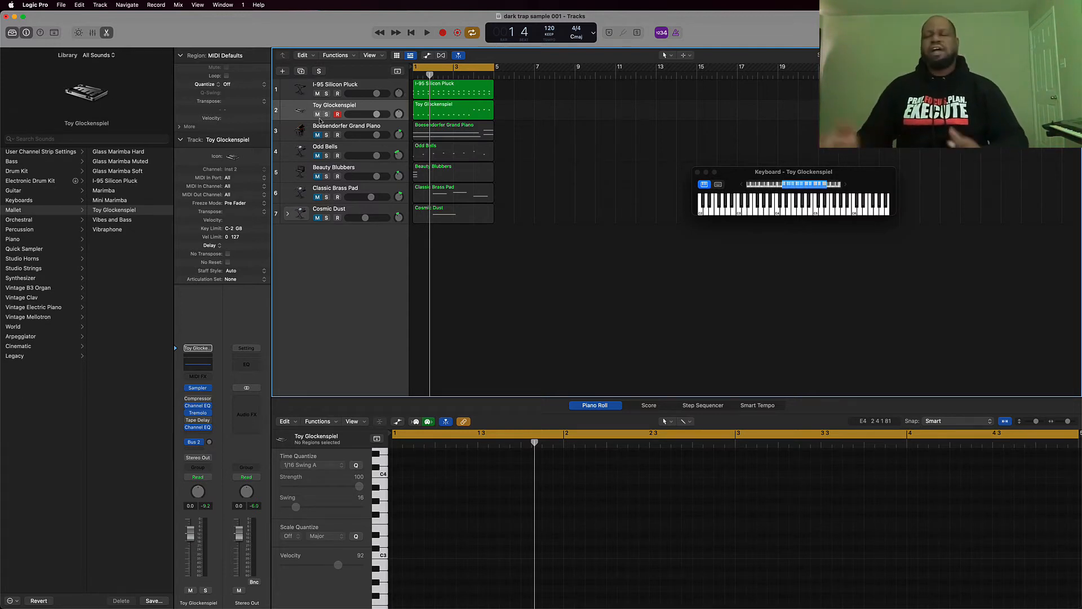
- Reopen the Toy Glockenspiel's Channel EQ, move it clear of the tracks to review its frequency range, and close it
click(204, 368)
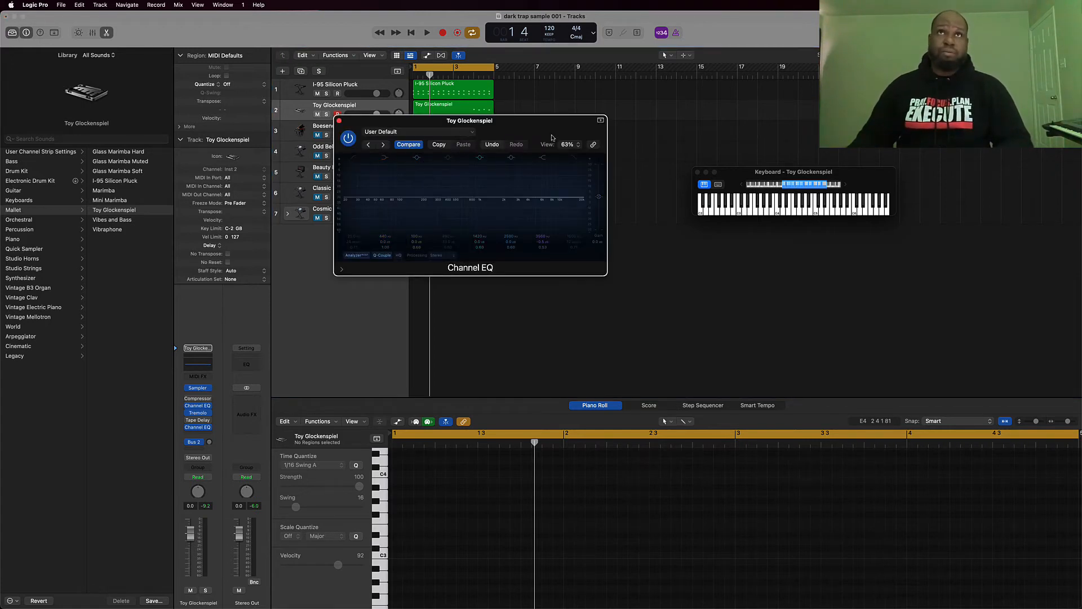
drag(550, 131, 649, 214)
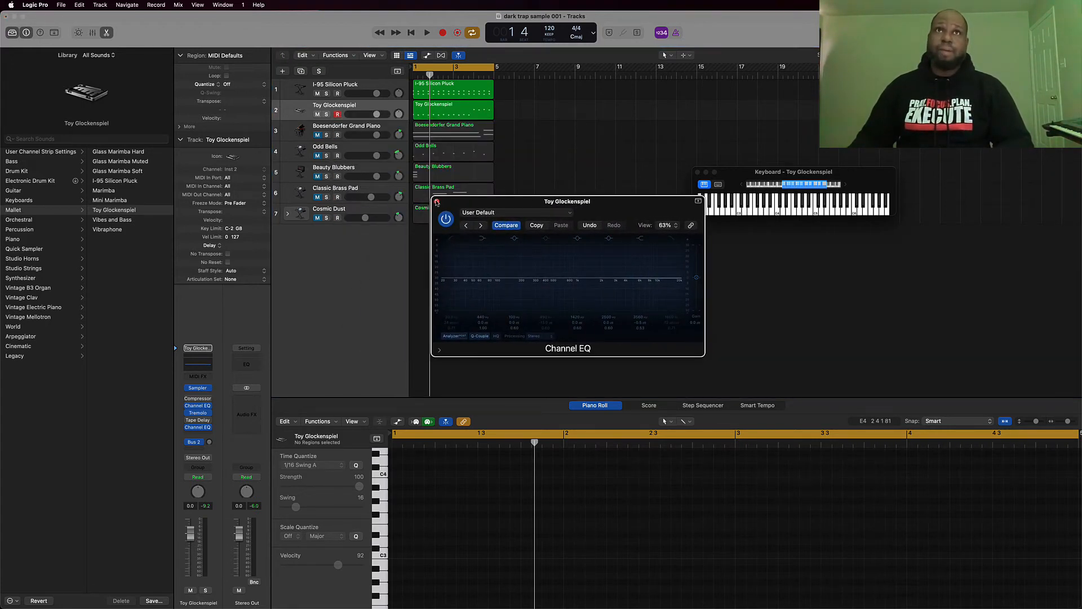
click(437, 202)
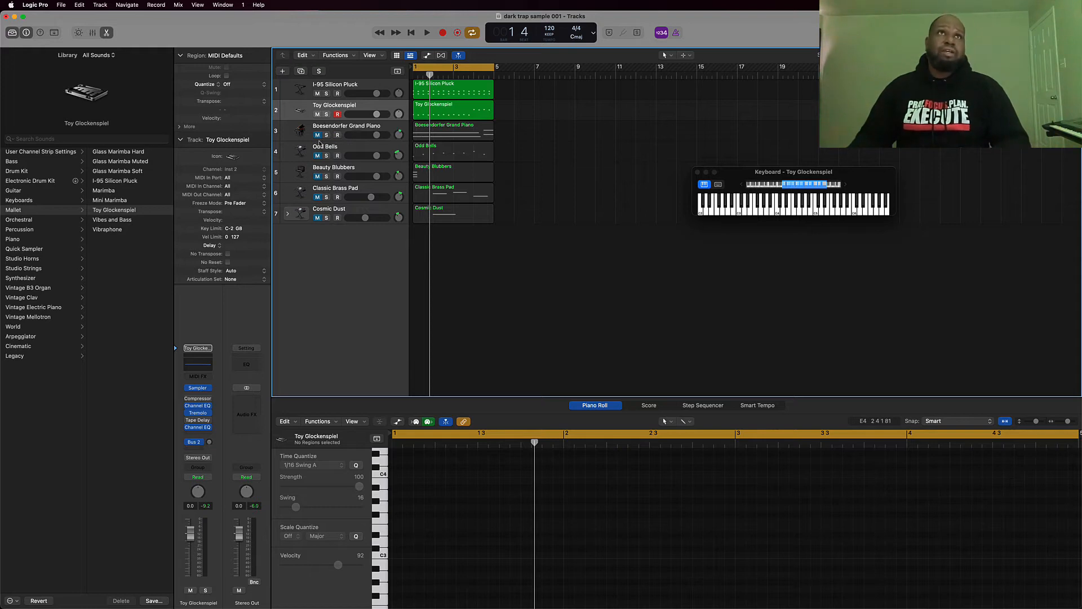
- Unmute and select the Boesendorfer Grand Piano track, and play it together with the I-95 Silicon Pluck and Toy Glockenspiel
click(318, 134)
click(348, 130)
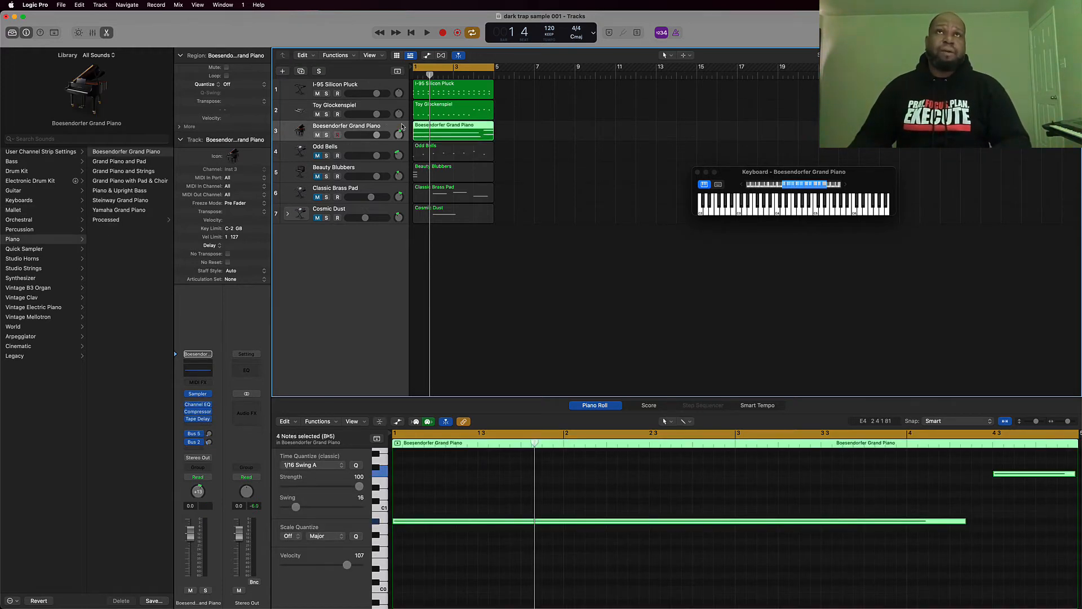
key(space)
key(space)
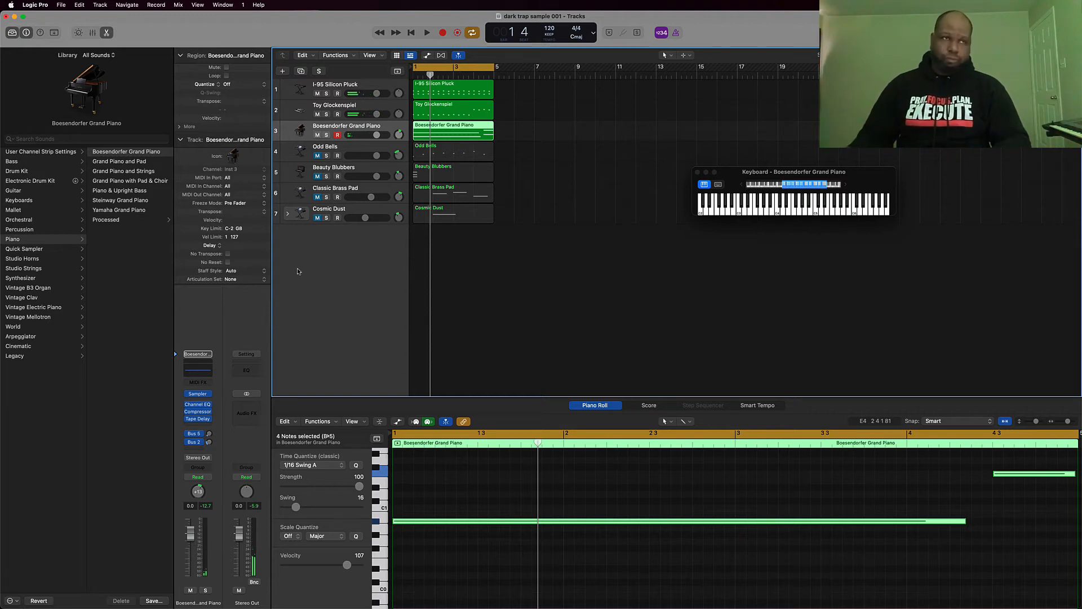
- Compare the Channel EQ spectra of the I-95 Silicon Pluck and Boesendorfer Grand Piano during playback, and close both EQ windows
click(302, 88)
click(198, 386)
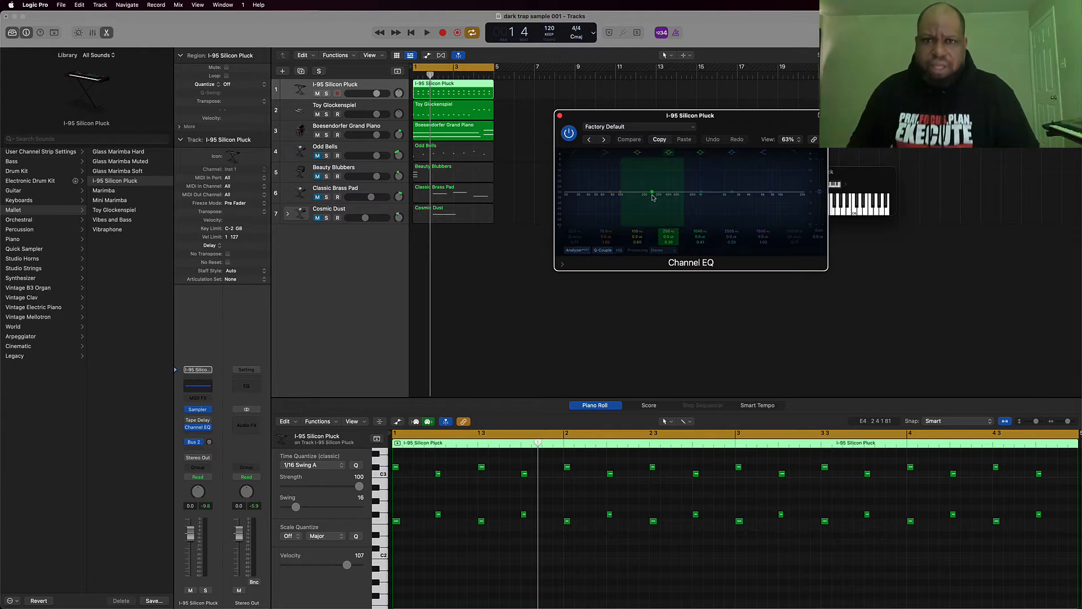
click(460, 132)
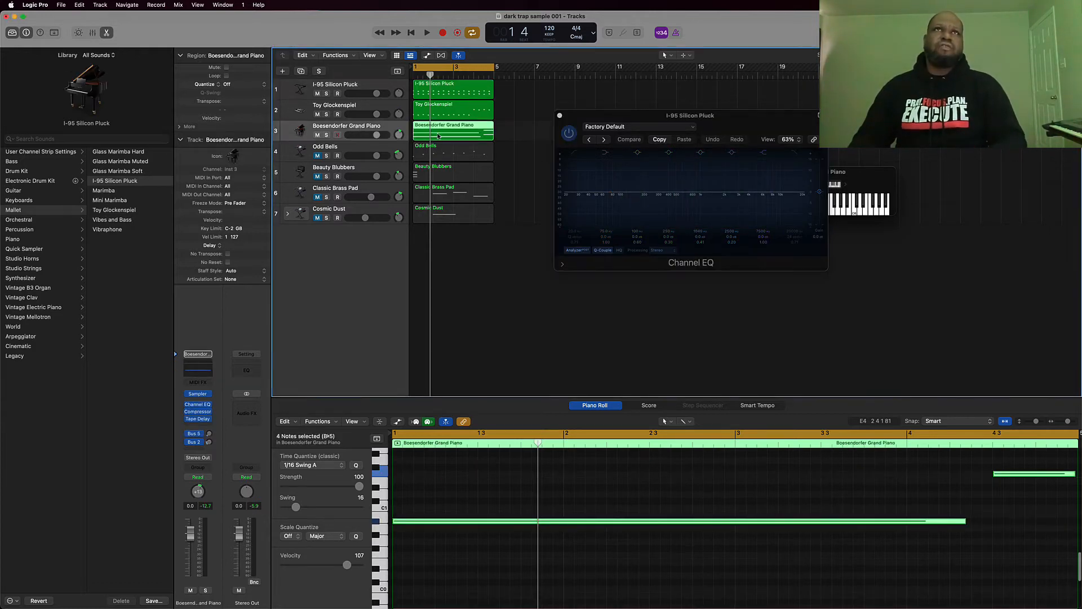
click(195, 375)
drag(493, 134, 599, 263)
key(space)
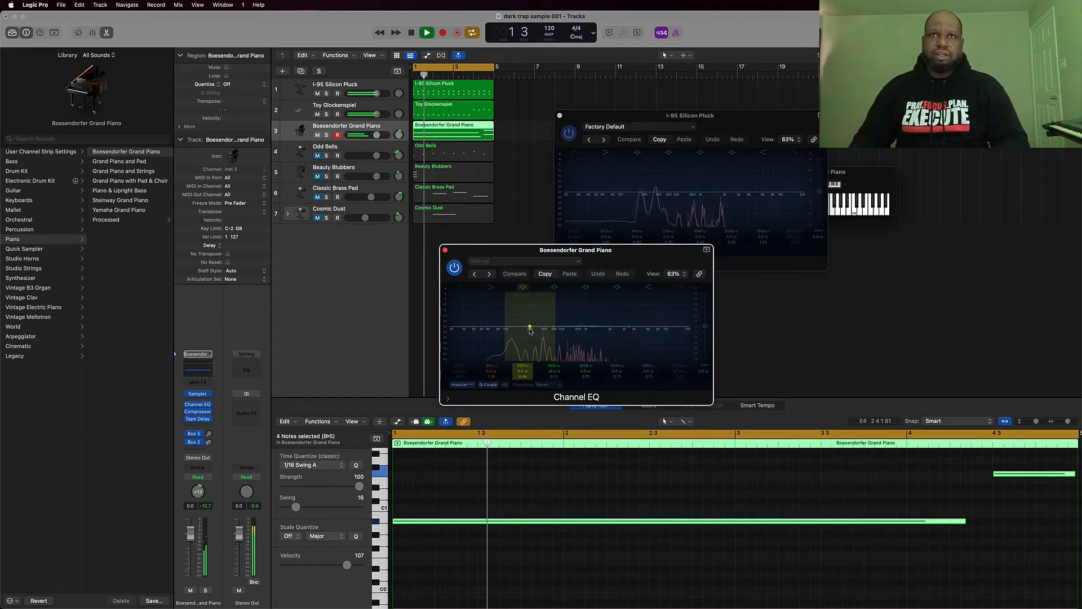
key(space)
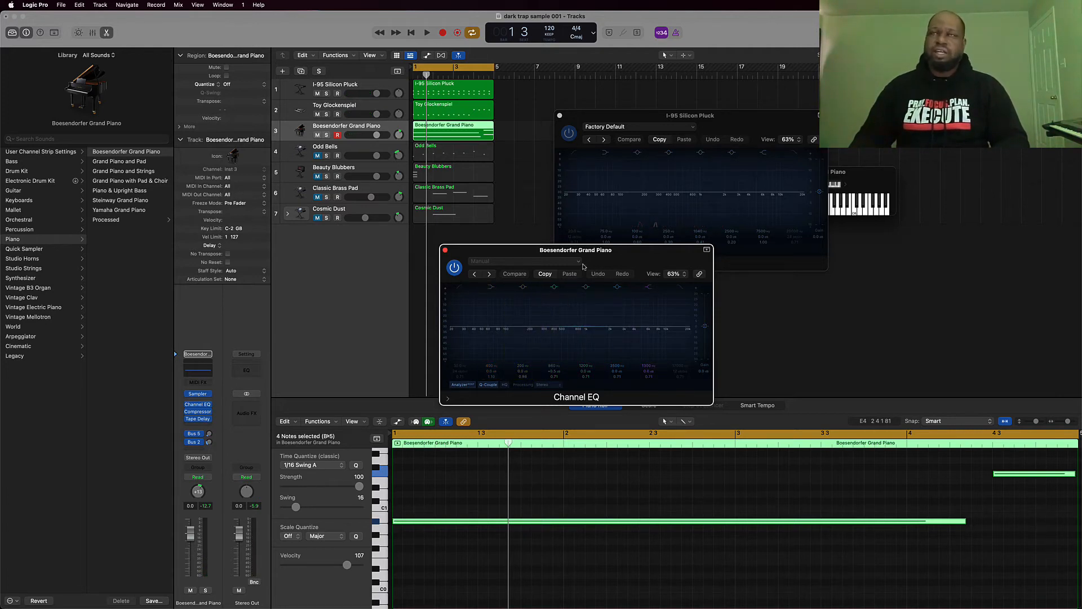
click(560, 116)
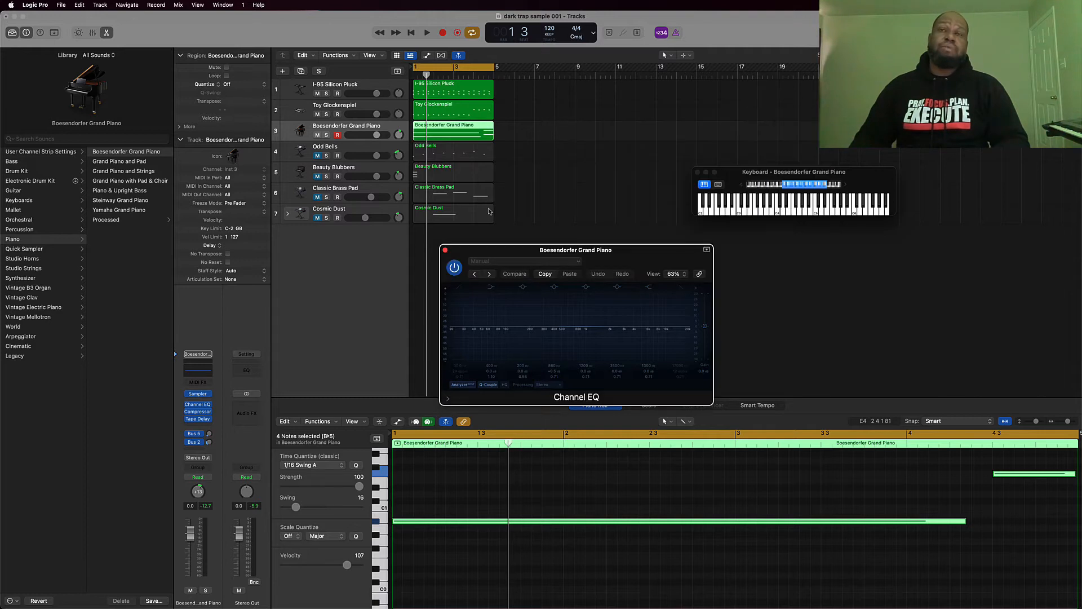
click(446, 250)
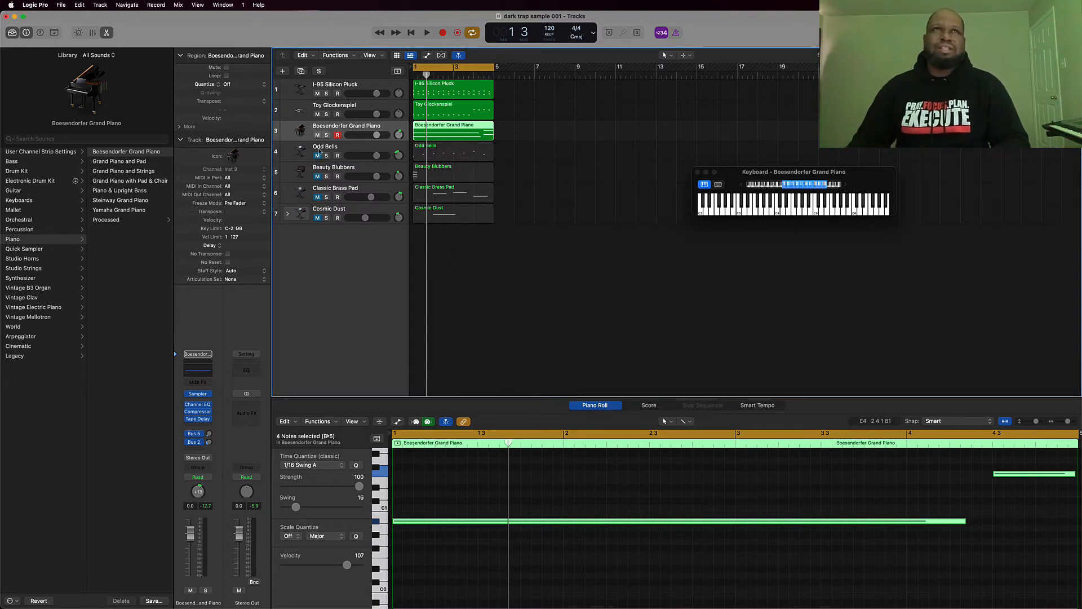
- Unmute the Odd Bells, Beauty Blubbers, Classic Brass Pad and Cosmic Dust tracks, and select the Odd Bells track
drag(318, 157, 326, 217)
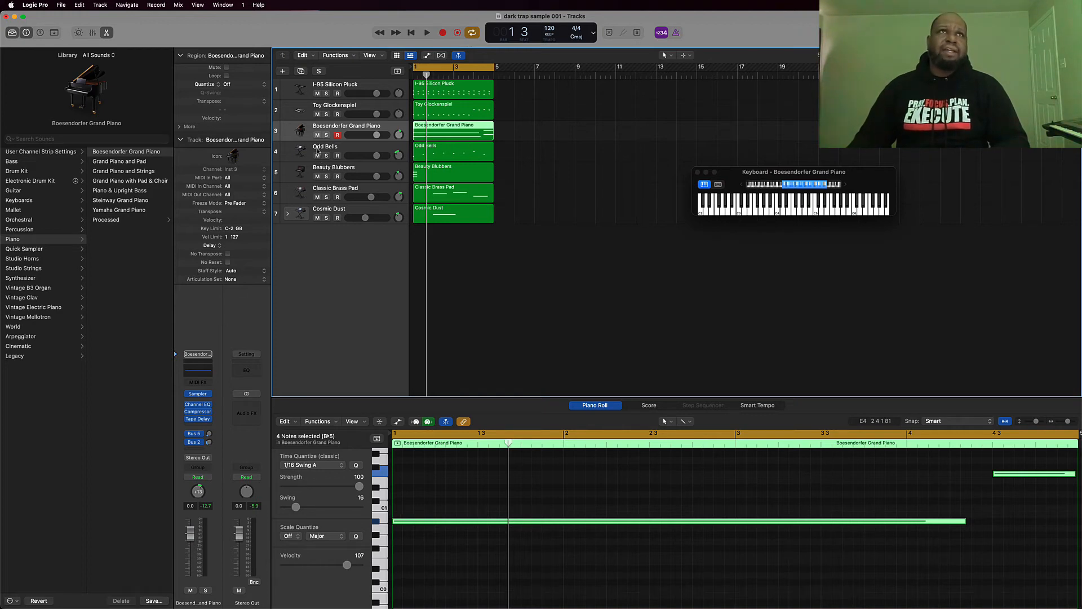
click(297, 151)
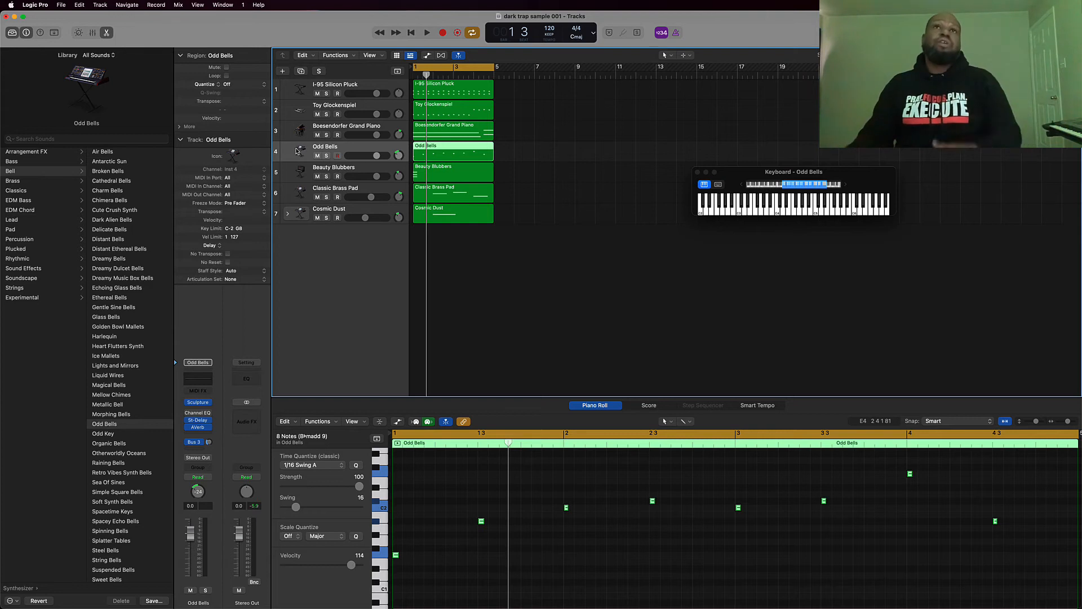
- Solo the I-95 Silicon Pluck and Toy Glockenspiel tracks and play the loop to hear the two layers together
click(551, 141)
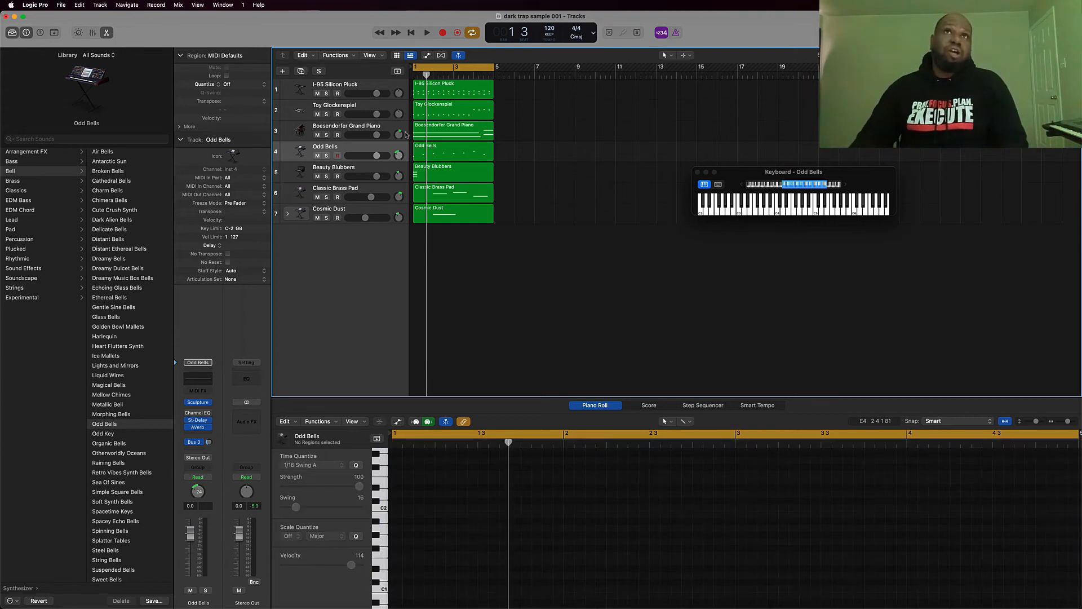
click(362, 107)
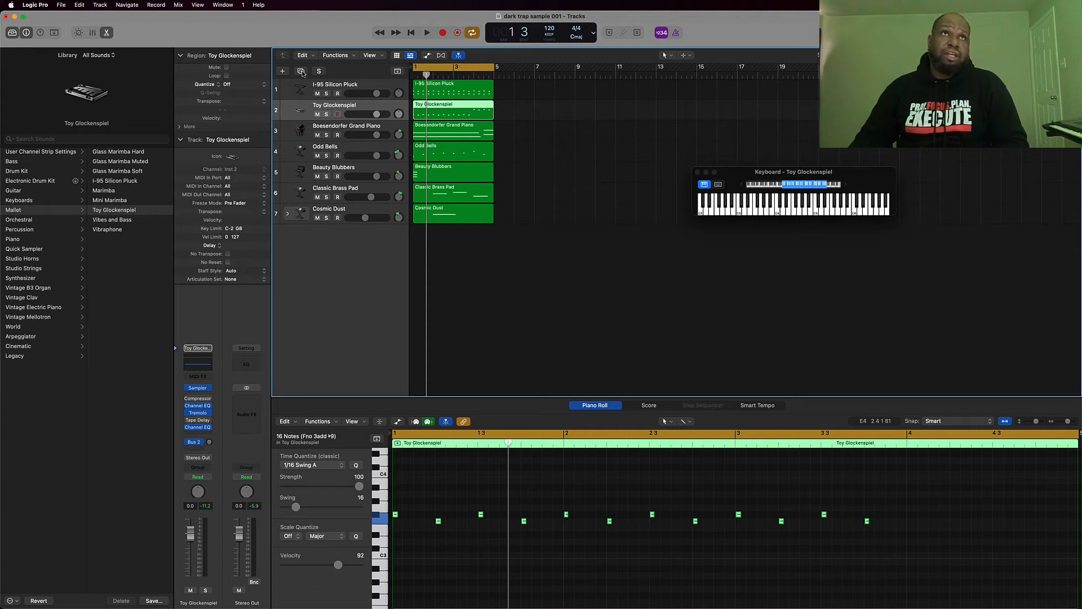
click(349, 89)
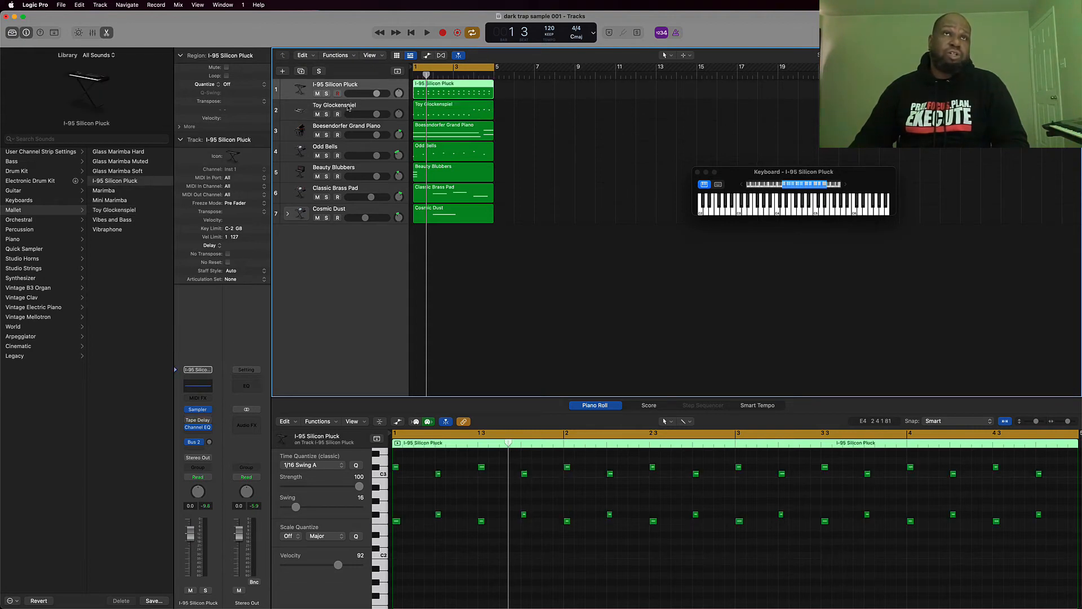
click(346, 105)
drag(326, 94, 326, 114)
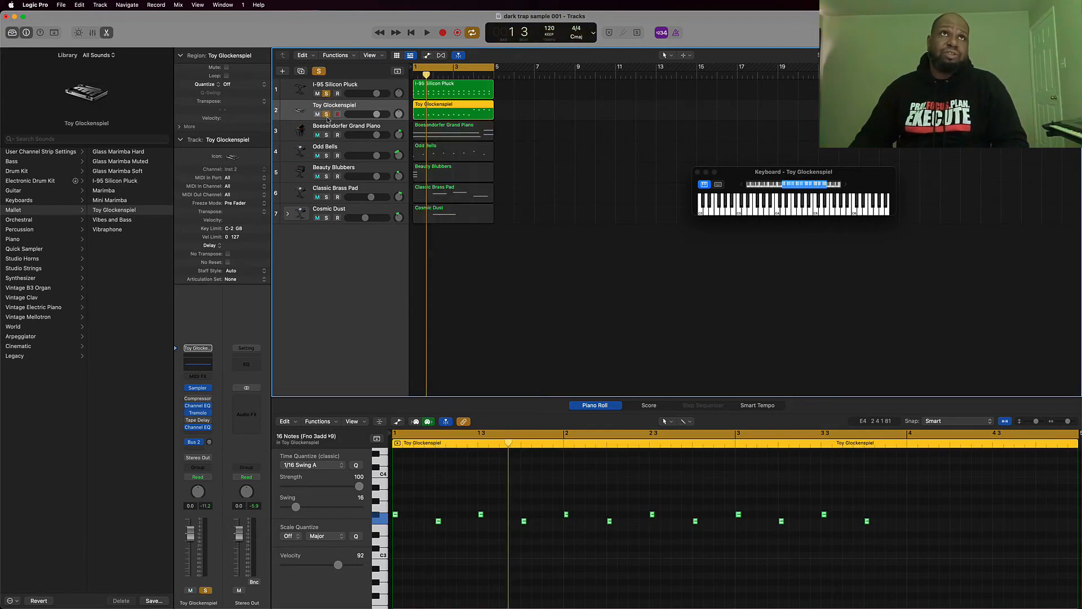
key(space)
- Add the Odd Bells to the soloed tracks during playback, and stop and clear all solos after listening
click(326, 155)
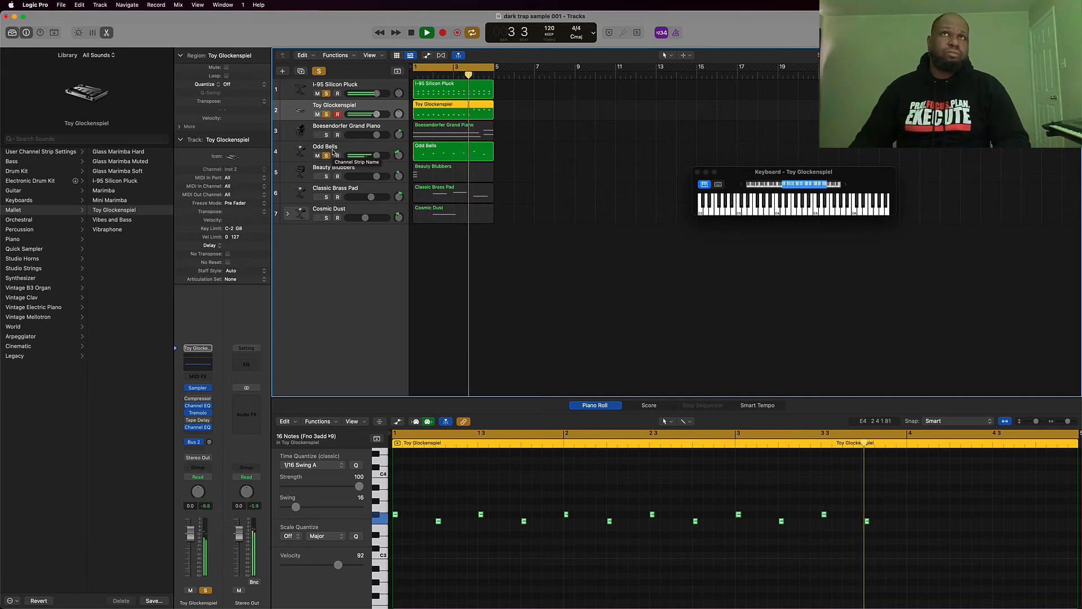
key(space)
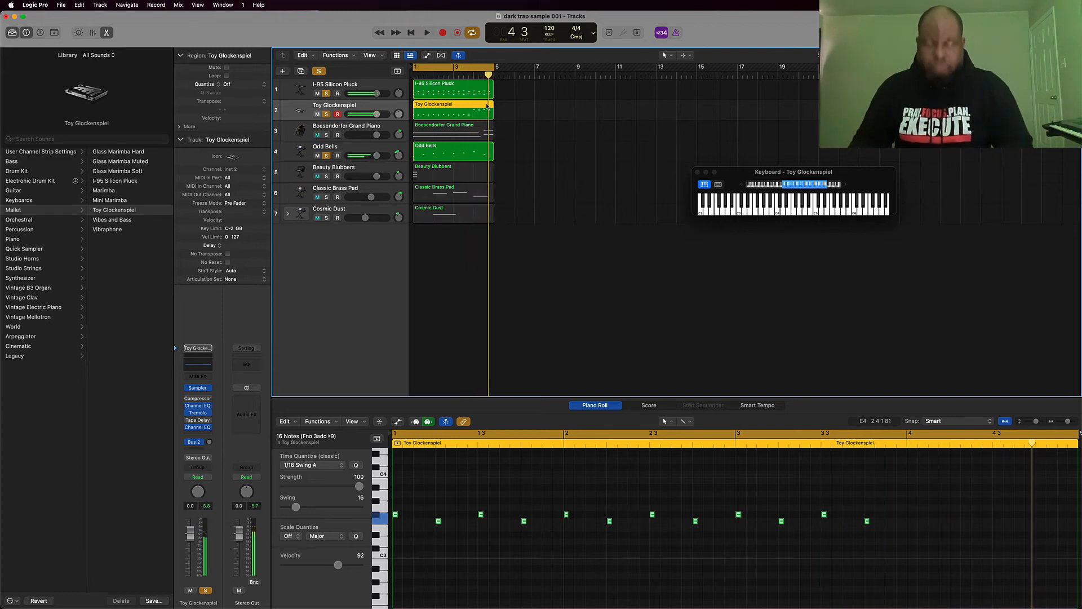
click(513, 113)
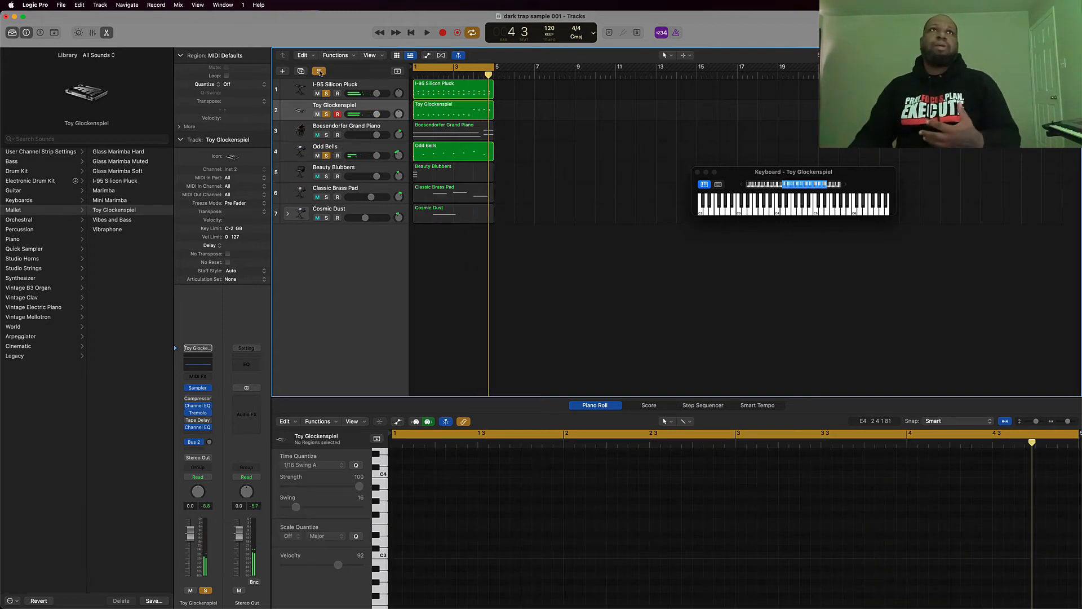
click(319, 71)
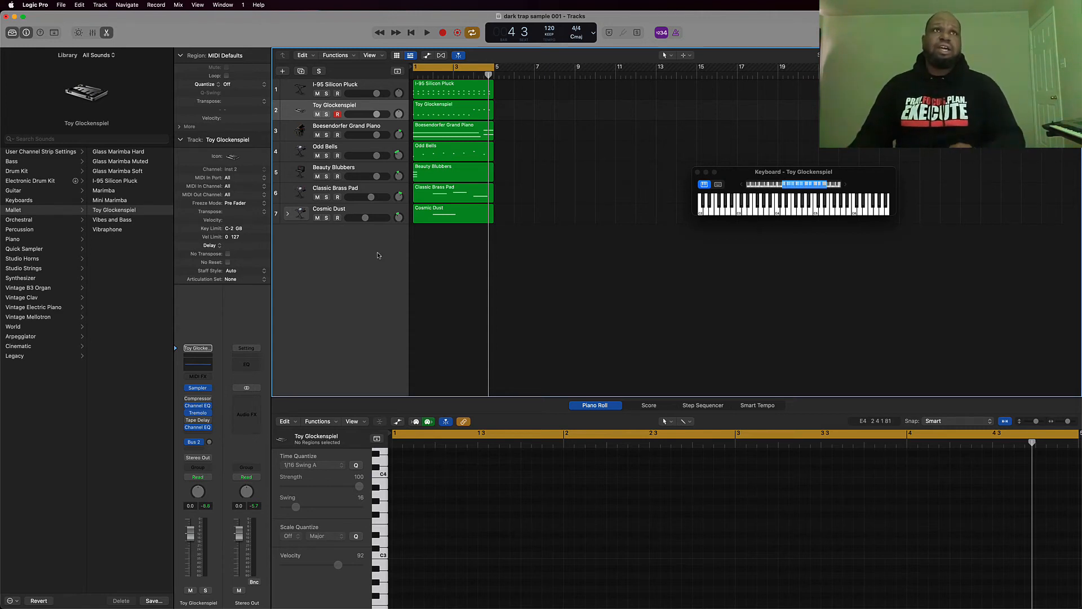
- Solo the Classic Brass Pad, Cosmic Dust and Beauty Blubbers tracks and play them together
click(326, 197)
click(326, 217)
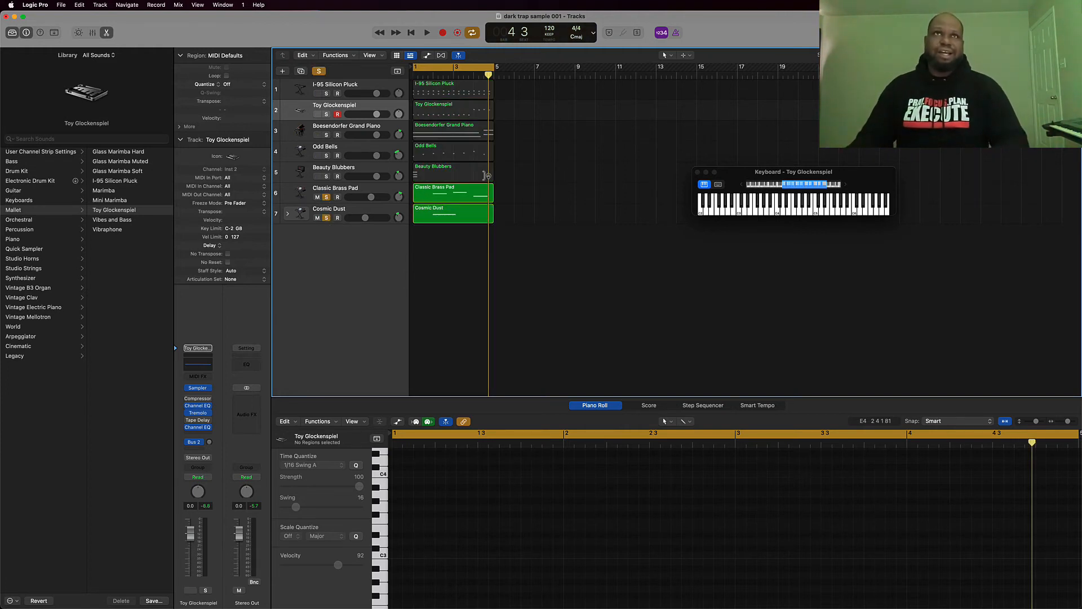
click(326, 177)
key(space)
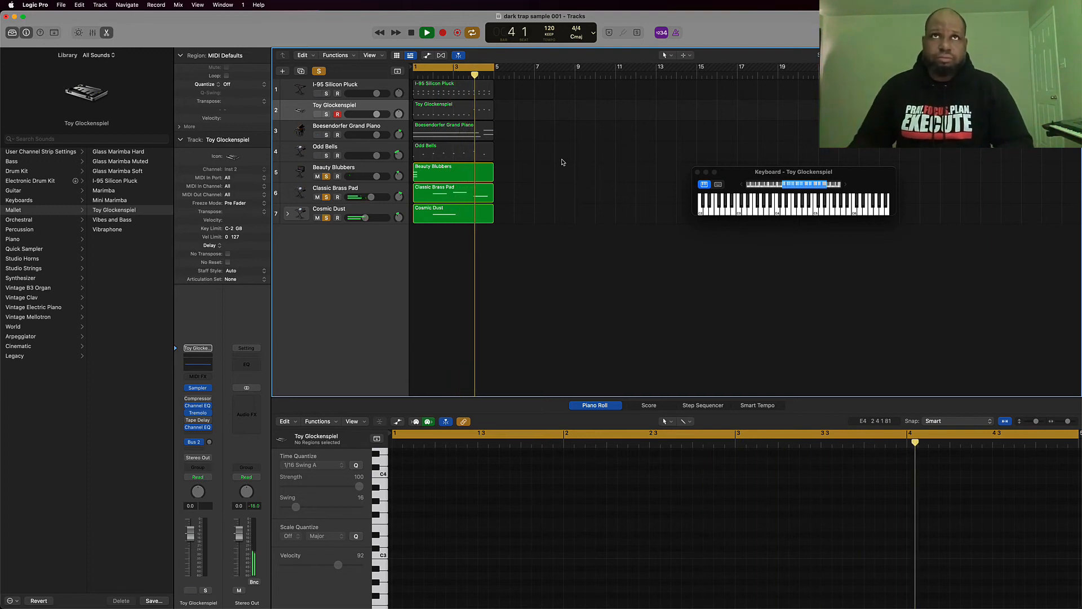
- Add the Boesendorfer Grand Piano to the soloed tracks during playback, and stop and unsolo all four tracks after listening
click(326, 135)
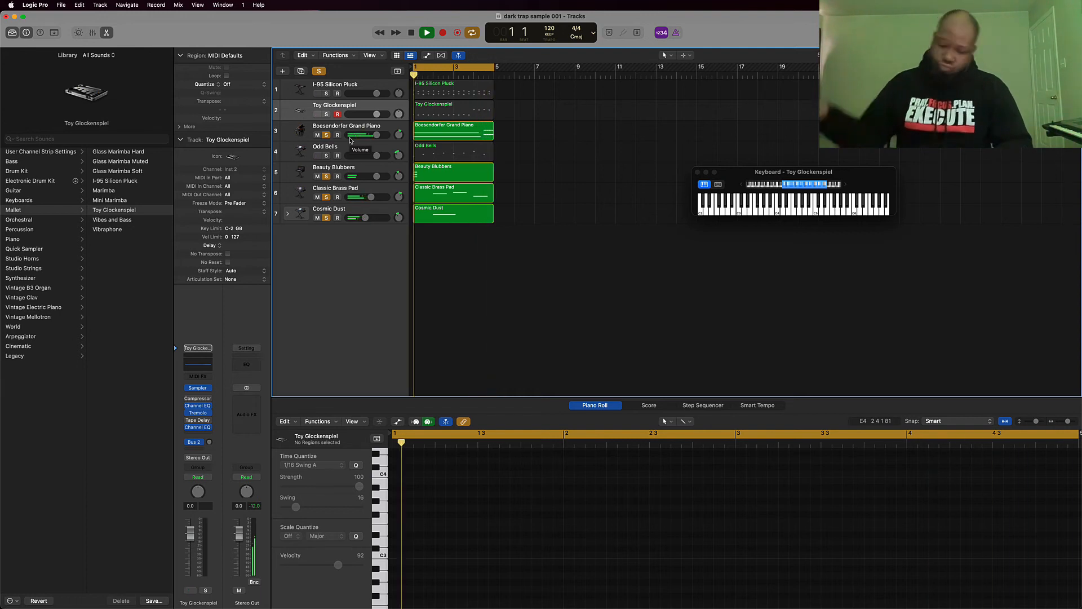
key(space)
click(327, 135)
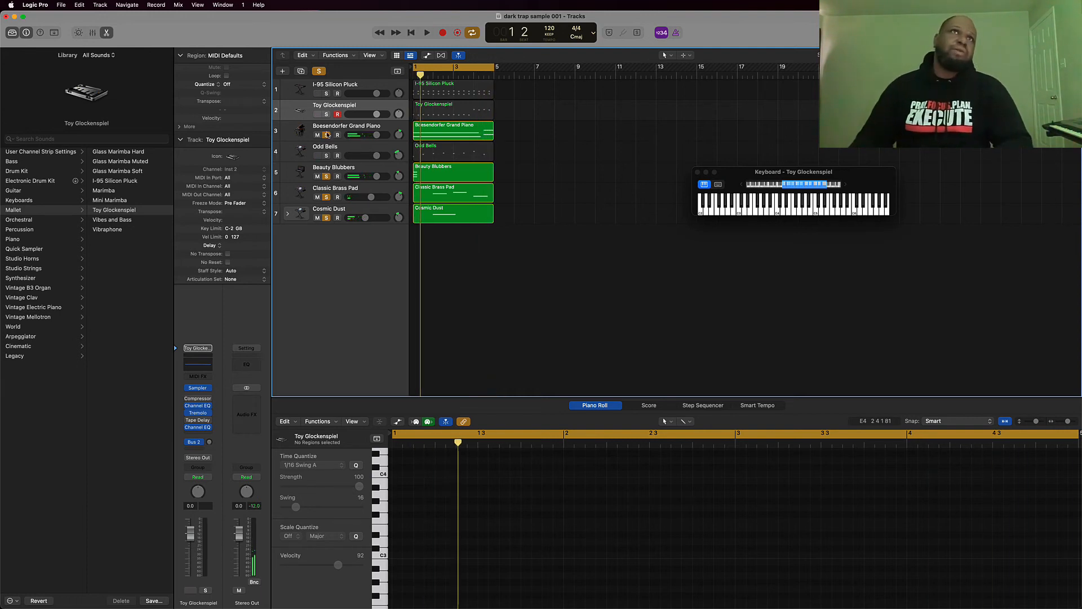
click(327, 176)
click(327, 197)
click(327, 218)
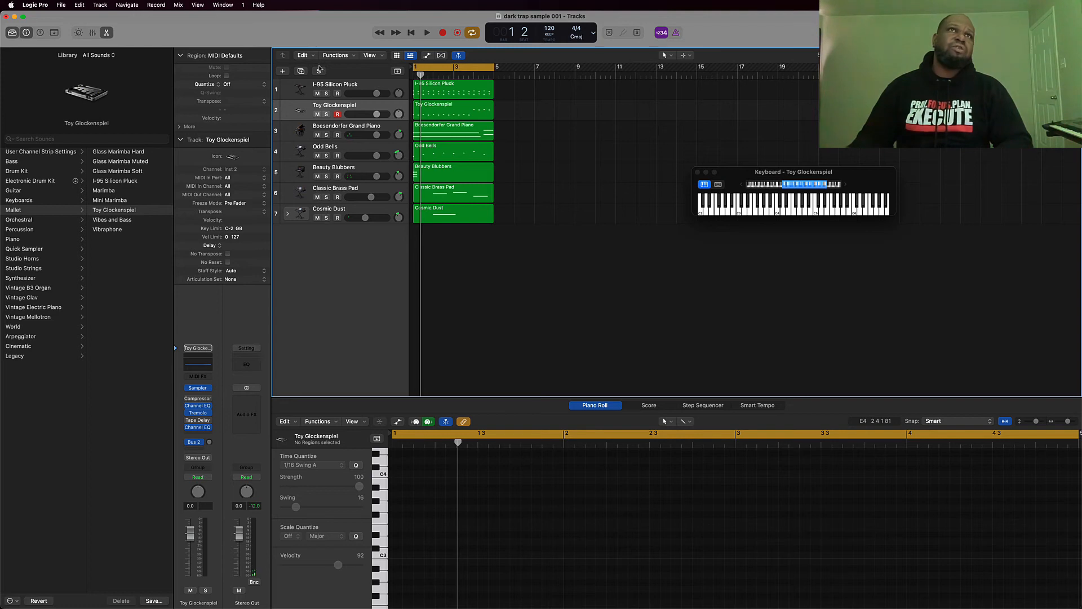